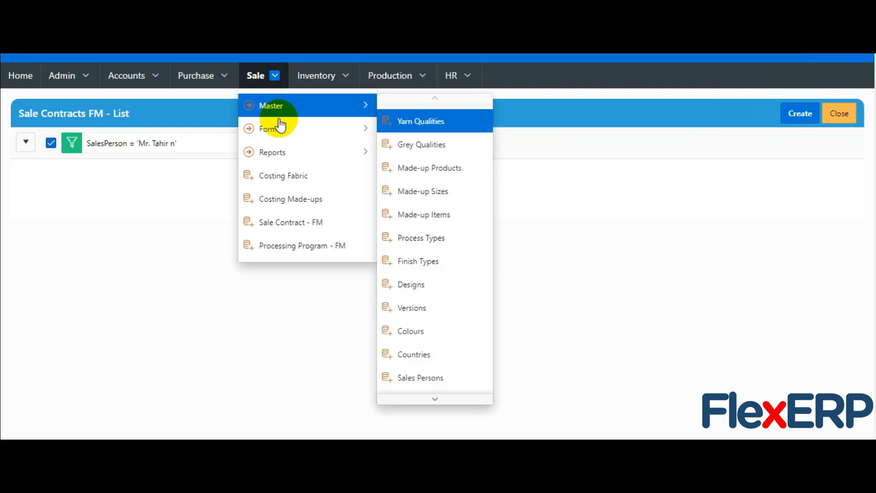
# Step: Open the fabric and made-ups sale contracts list and start a new sales contract
pyautogui.moveTo(286, 130)
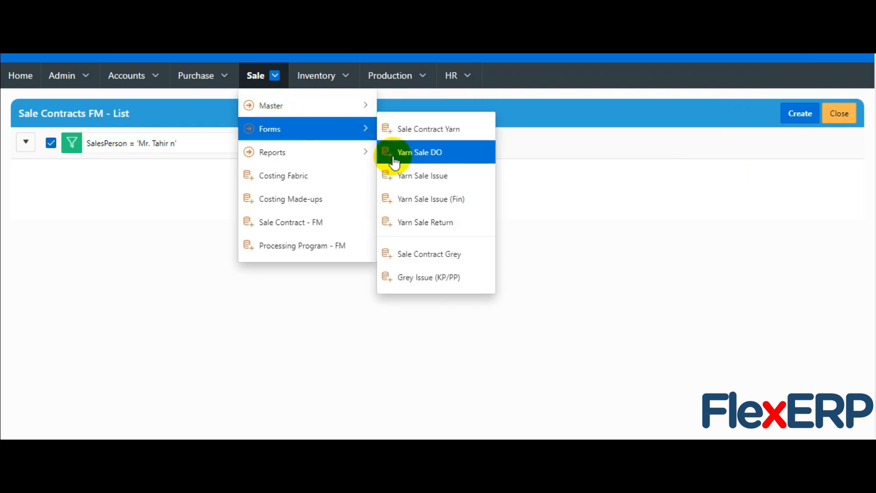
pyautogui.click(311, 224)
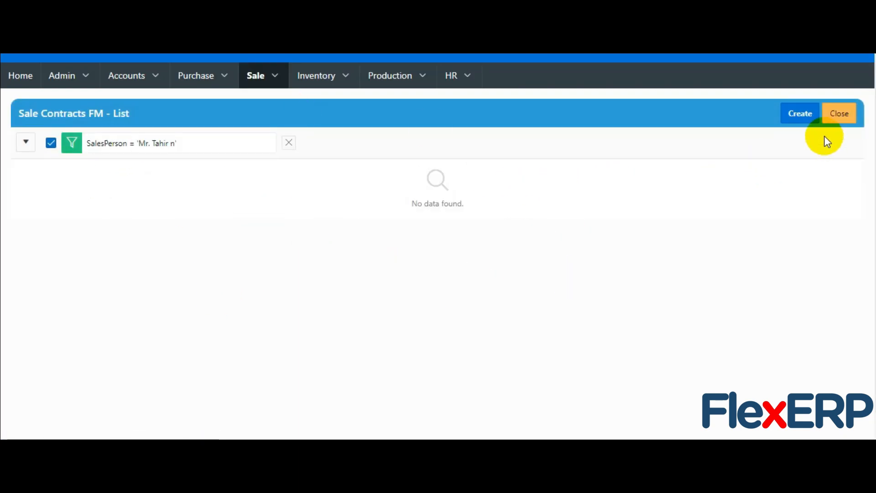
pyautogui.click(798, 114)
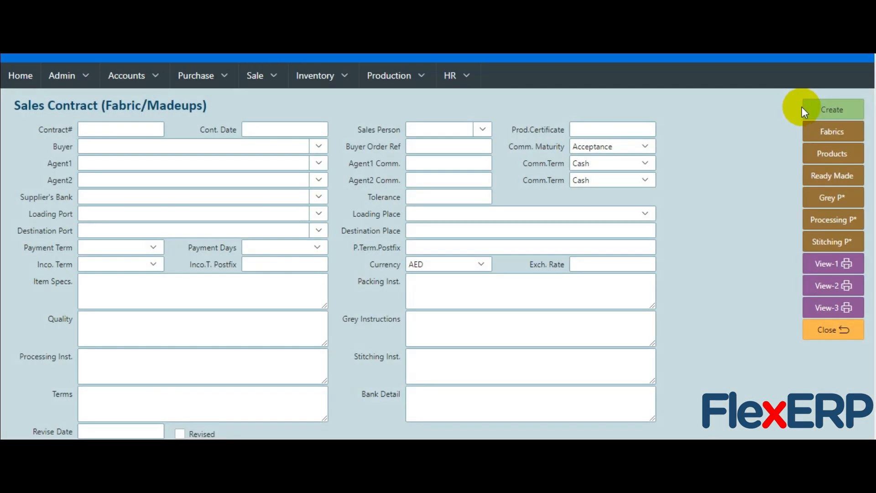
# Step: Examine the contract number, date, sales person, production certificate, buyer order reference, commission maturity, agent and commission fields
pyautogui.click(110, 130)
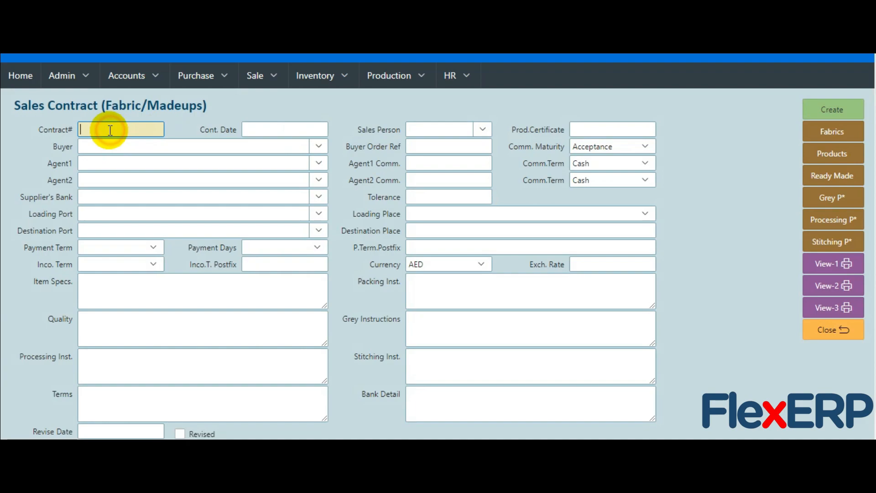
pyautogui.click(258, 126)
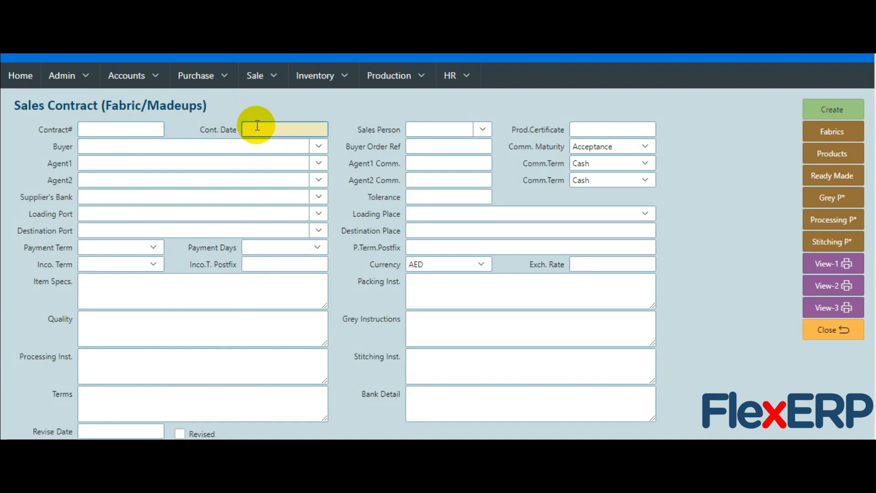
pyautogui.click(453, 131)
pyautogui.click(455, 131)
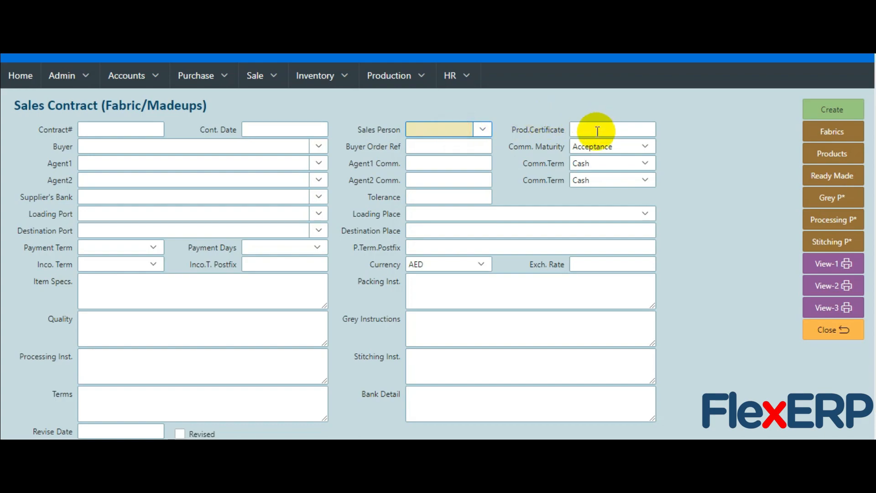
pyautogui.click(589, 129)
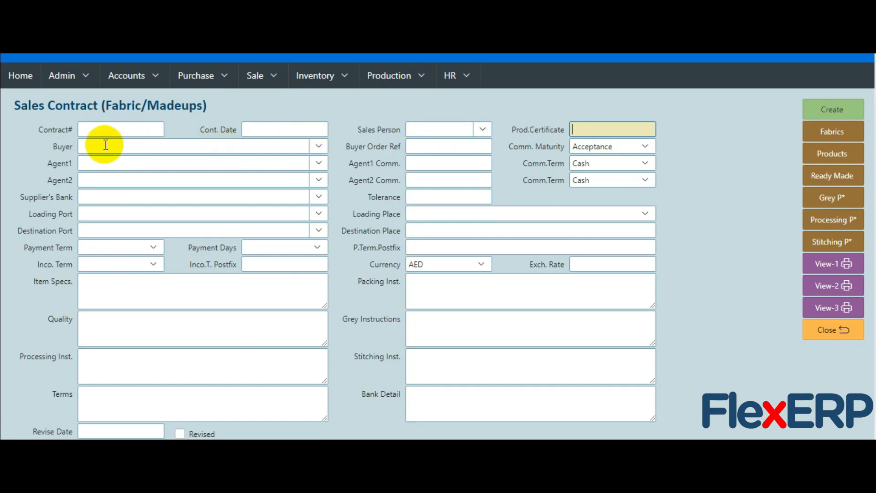
pyautogui.click(432, 146)
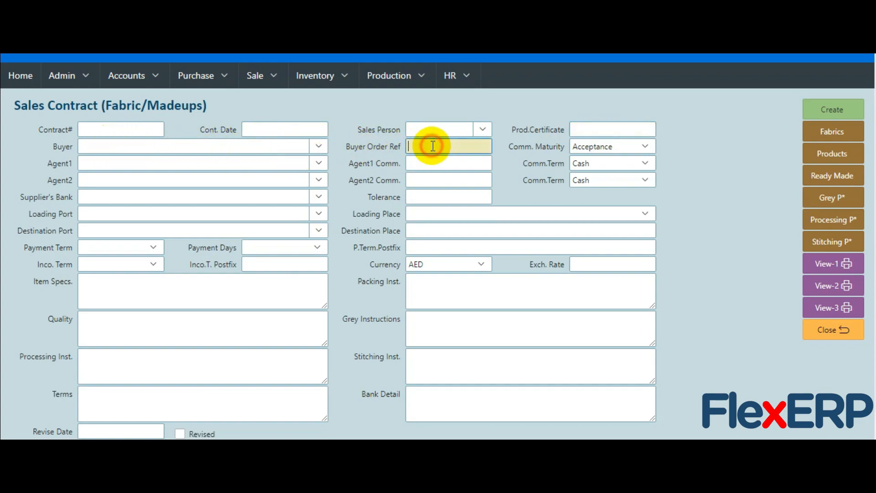
pyautogui.click(604, 148)
pyautogui.click(596, 145)
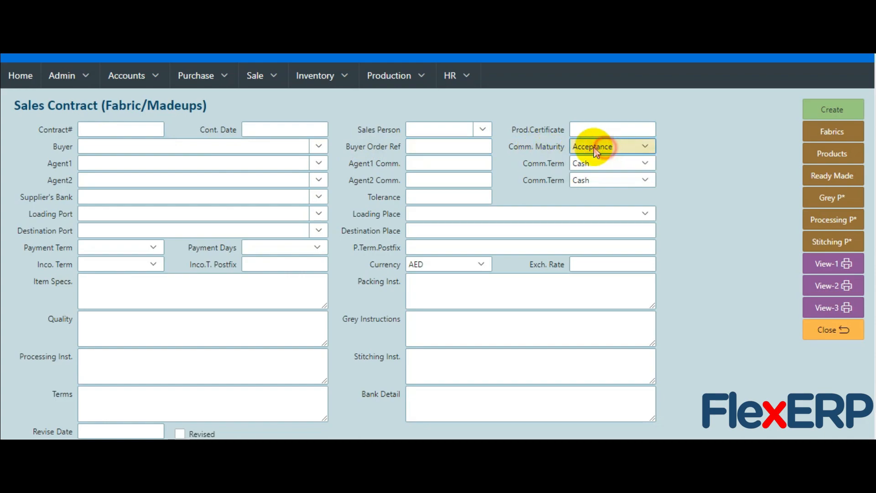
pyautogui.click(106, 159)
pyautogui.click(96, 163)
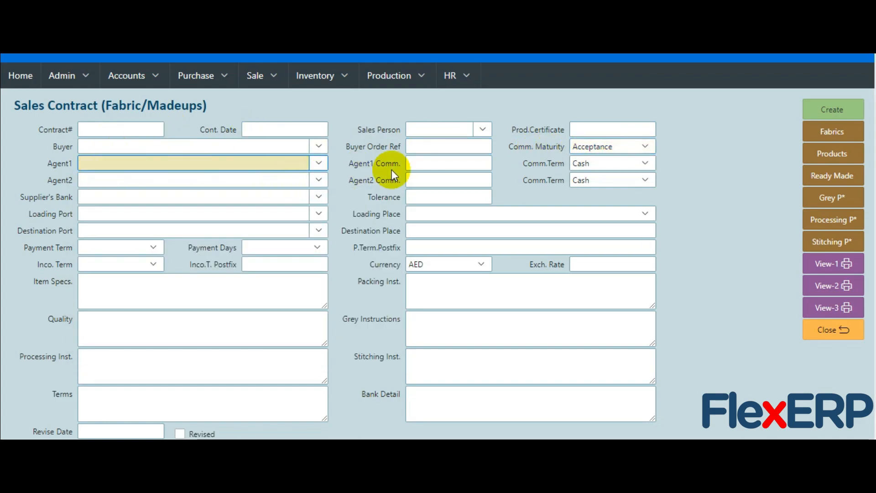
pyautogui.click(419, 163)
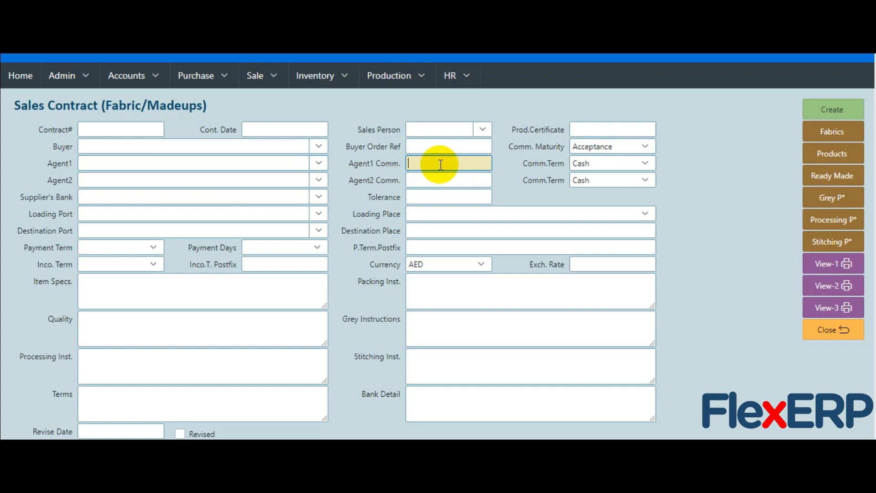
pyautogui.click(599, 164)
pyautogui.click(607, 165)
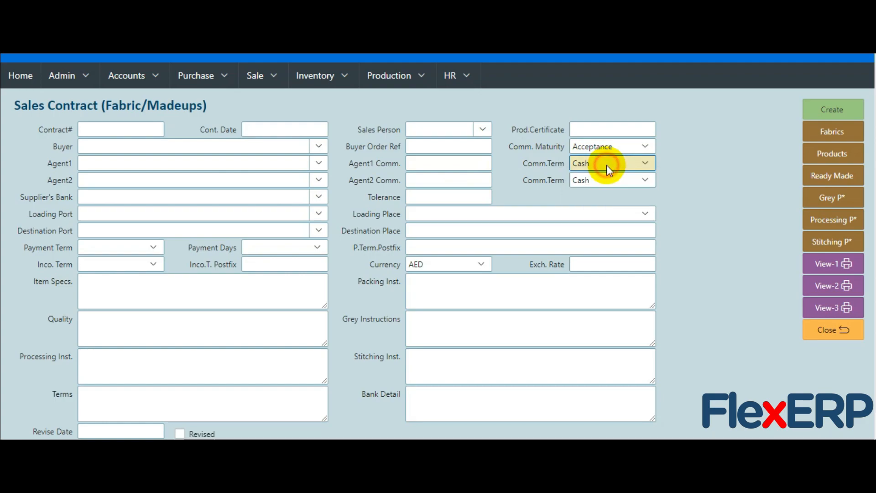
# Step: Set the contract's tolerance to 10
pyautogui.click(37, 203)
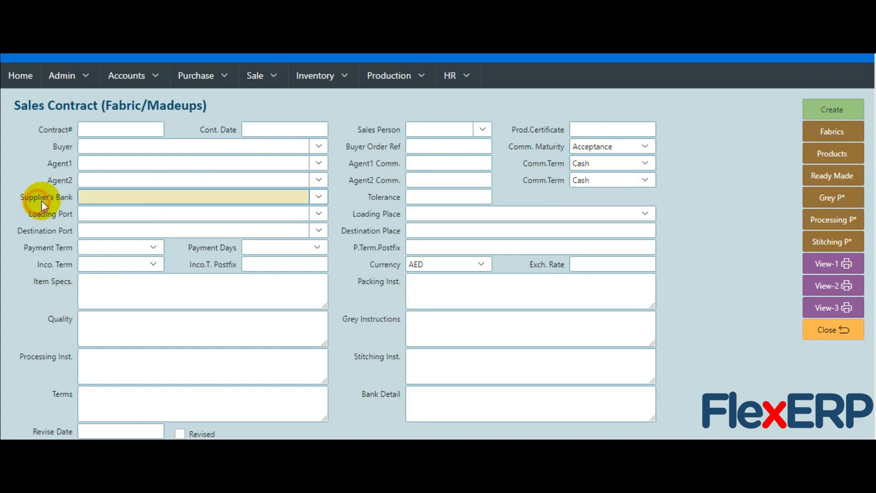
pyautogui.click(415, 198)
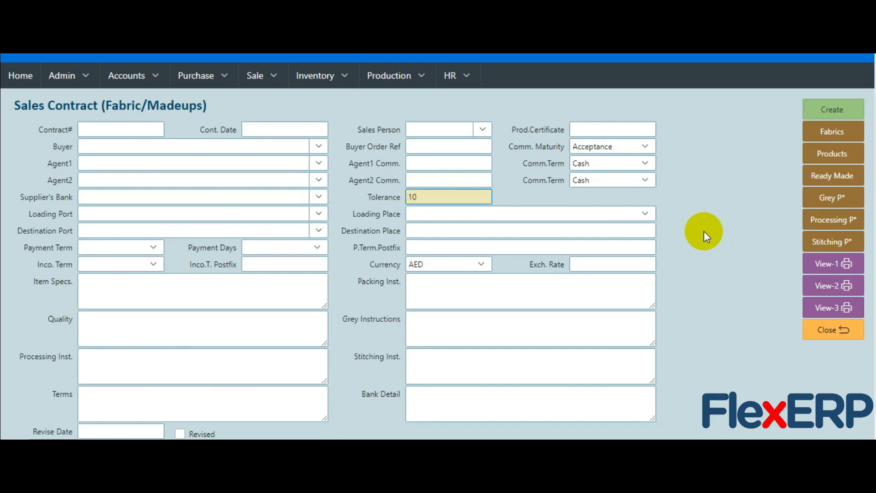
# Step: Examine the choices for loading port, loading place and destination port, and the destination place field
pyautogui.click(89, 217)
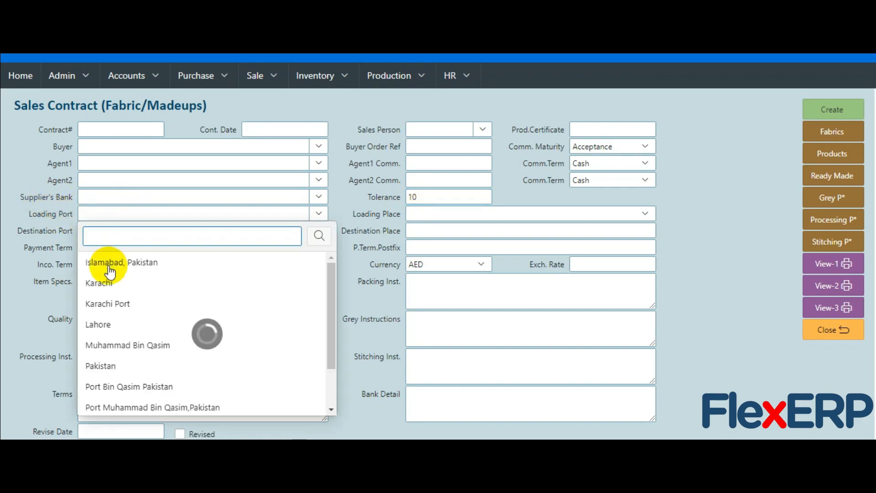
pyautogui.click(79, 215)
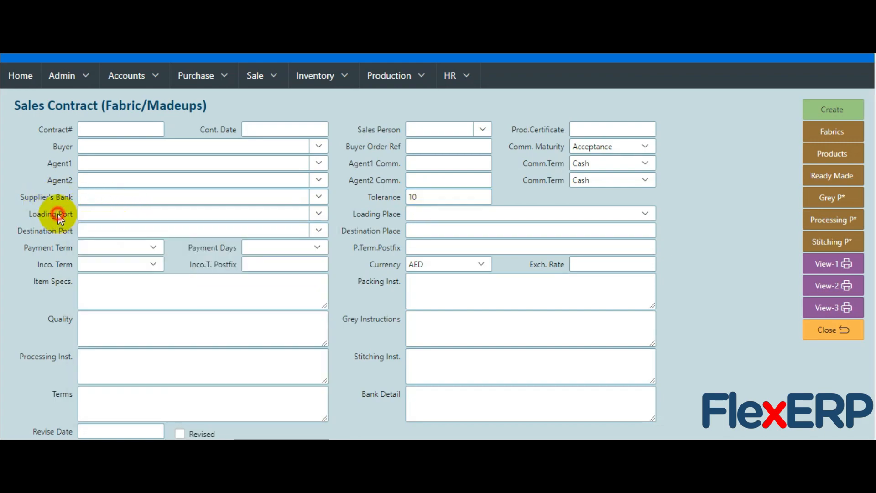
pyautogui.click(453, 211)
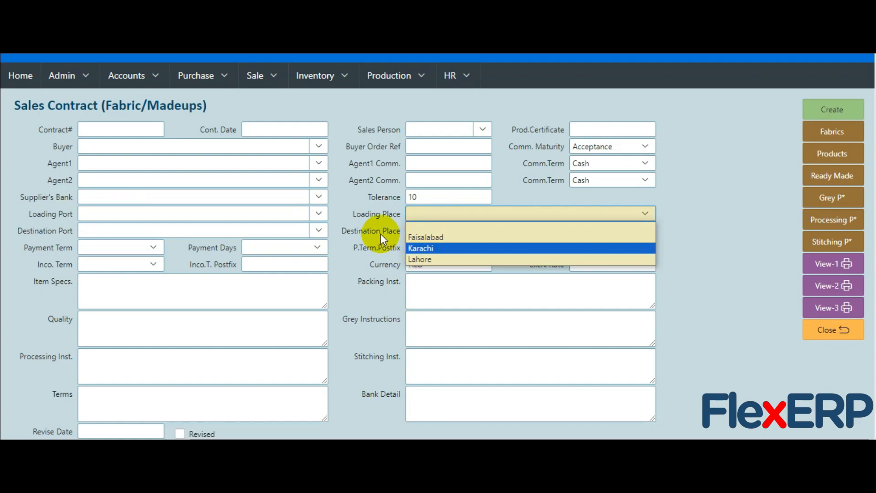
pyautogui.click(380, 217)
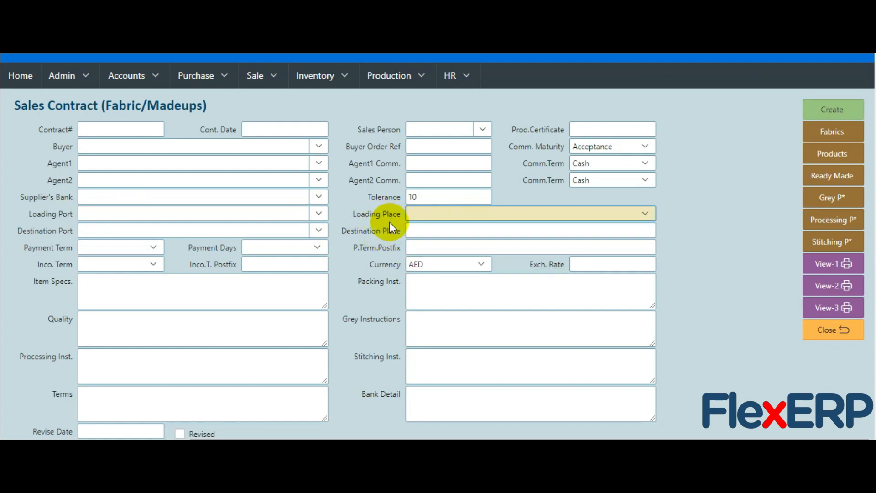
pyautogui.click(101, 226)
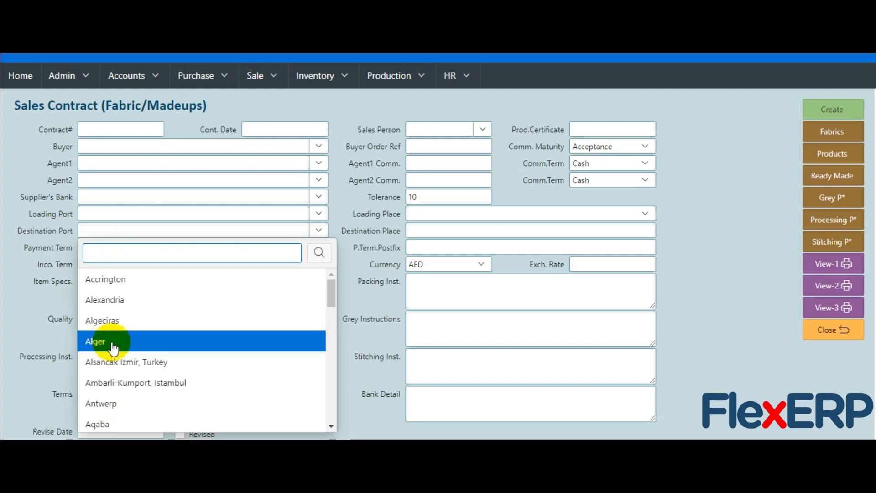
pyautogui.click(64, 236)
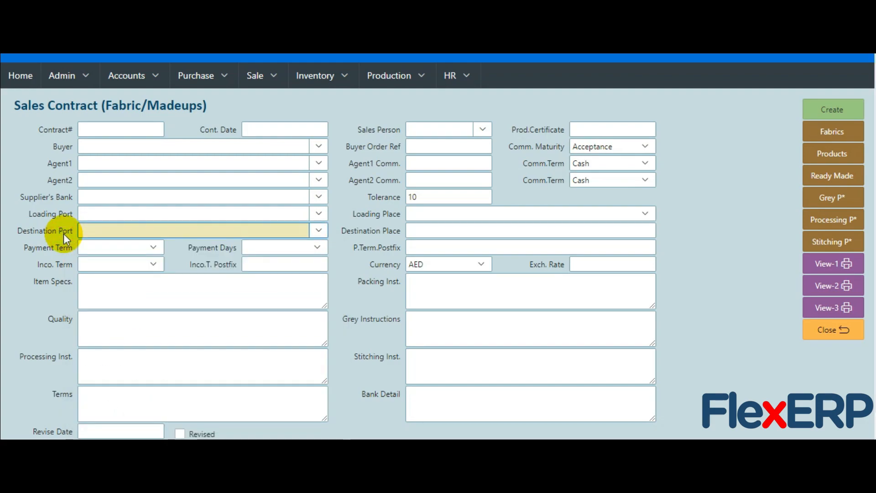
pyautogui.click(423, 230)
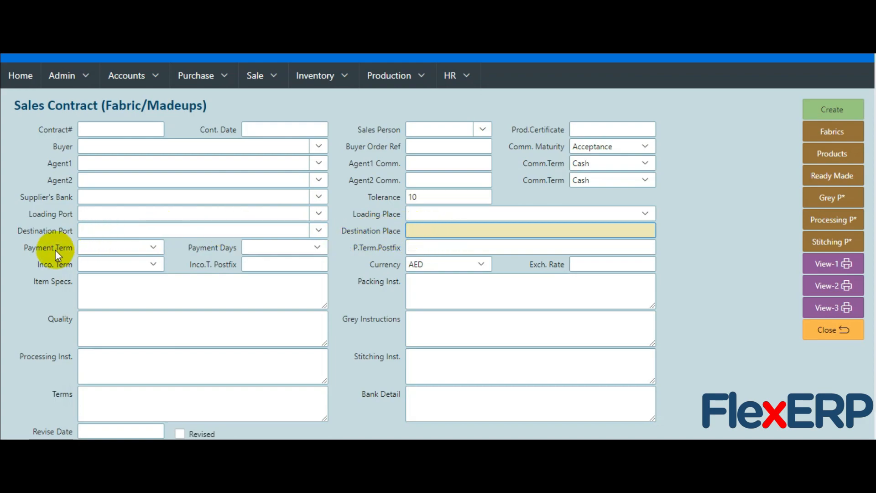
pyautogui.click(114, 249)
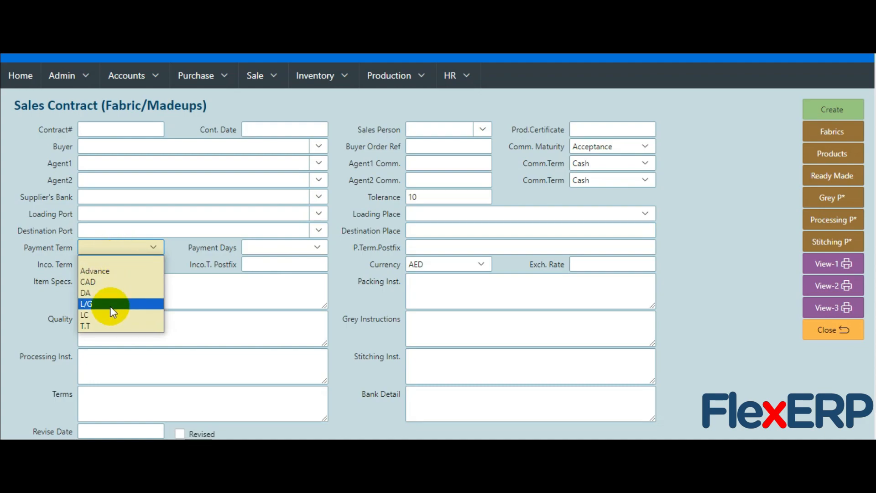
pyautogui.click(97, 282)
pyautogui.click(283, 246)
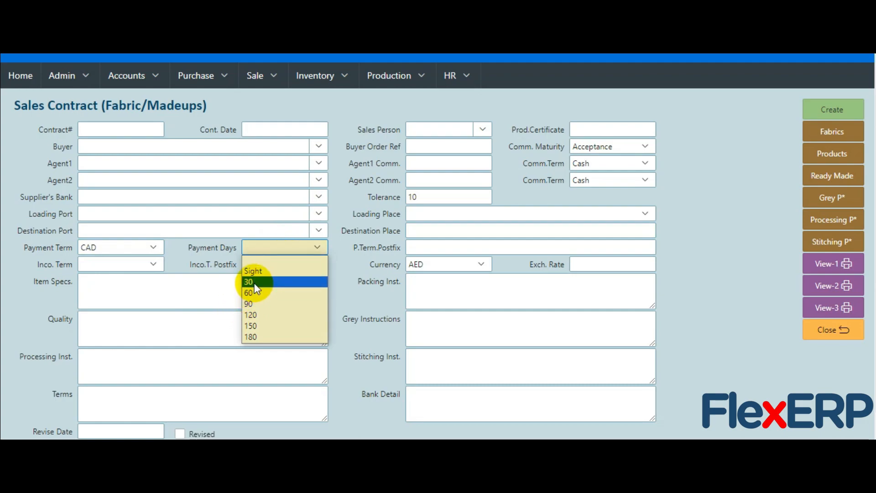
pyautogui.click(254, 282)
pyautogui.click(287, 248)
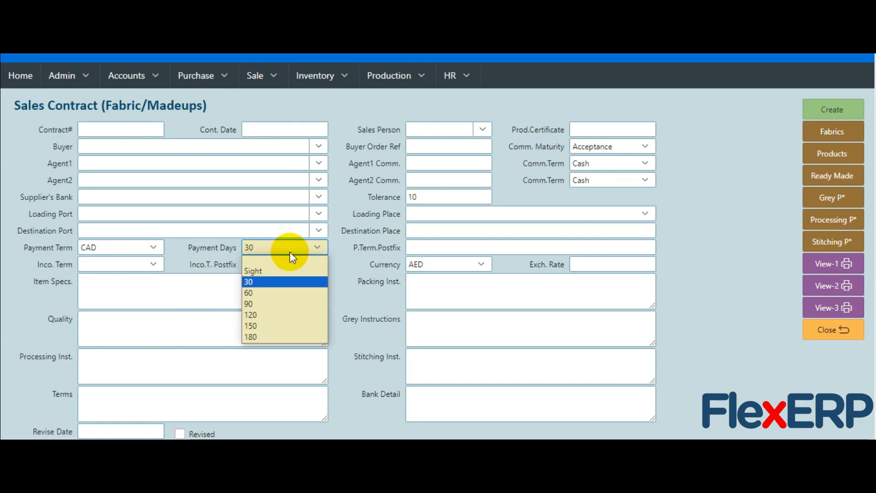
pyautogui.click(304, 250)
pyautogui.click(121, 247)
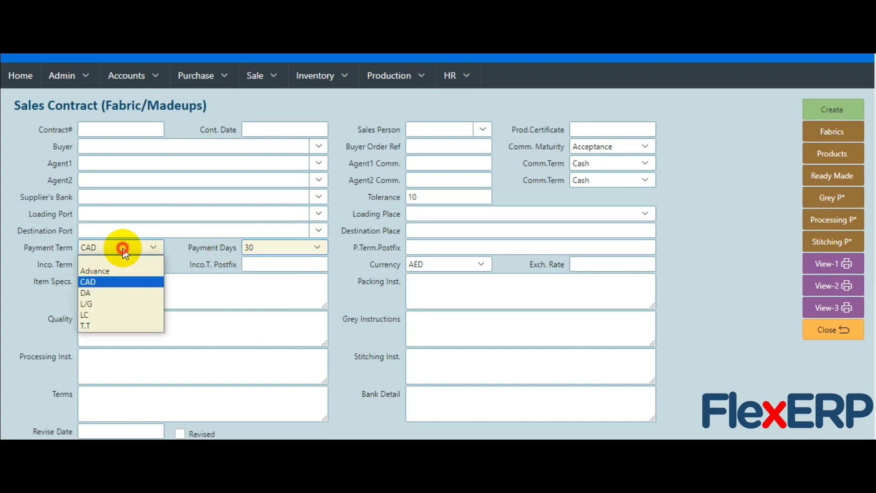
pyautogui.click(123, 260)
pyautogui.click(279, 247)
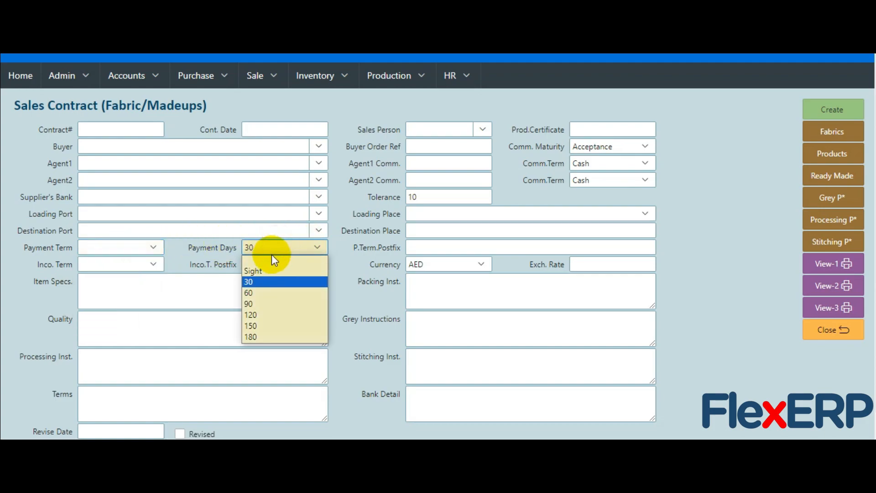
pyautogui.click(272, 261)
# Step: Set the payment term to LC and the payment term postfix to 10
pyautogui.click(419, 254)
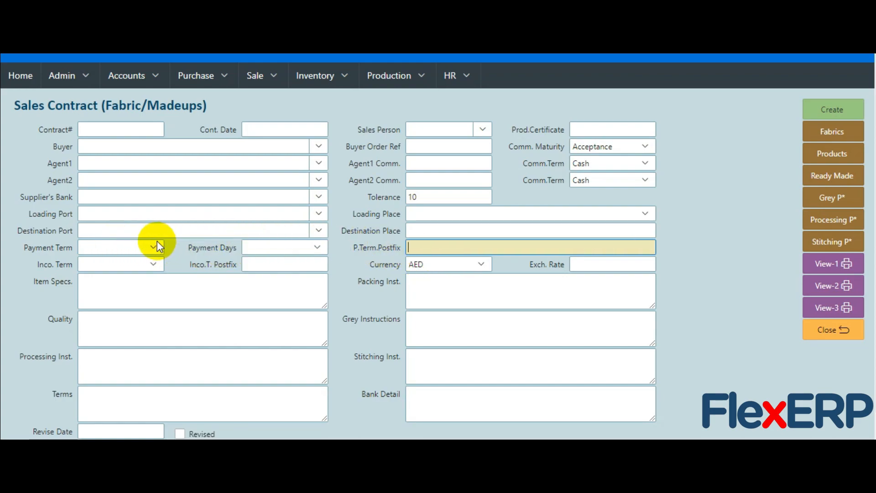
pyautogui.click(144, 247)
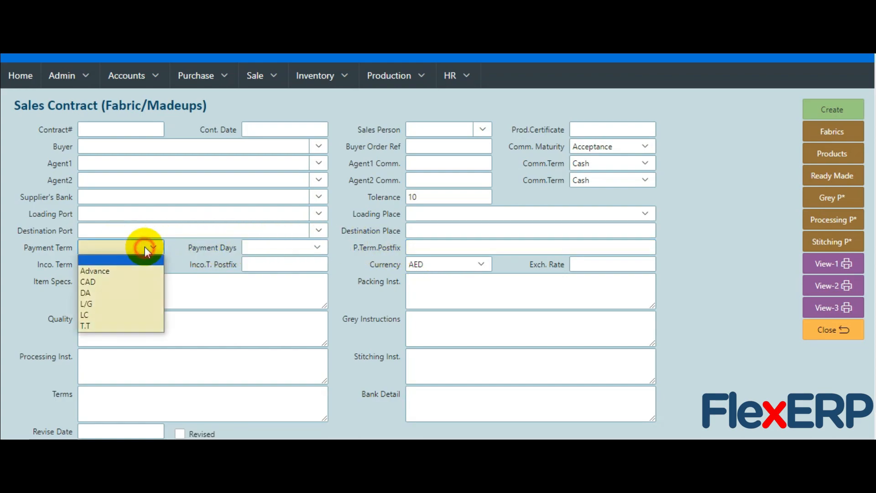
pyautogui.click(97, 311)
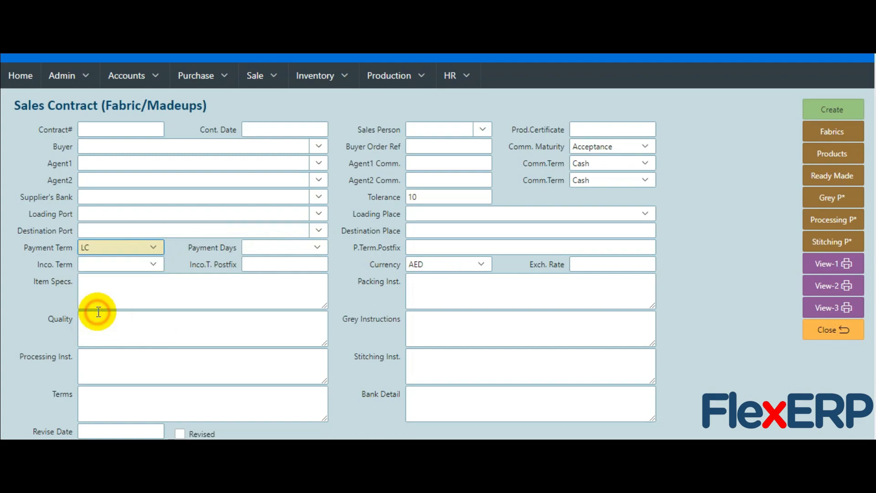
pyautogui.click(424, 246)
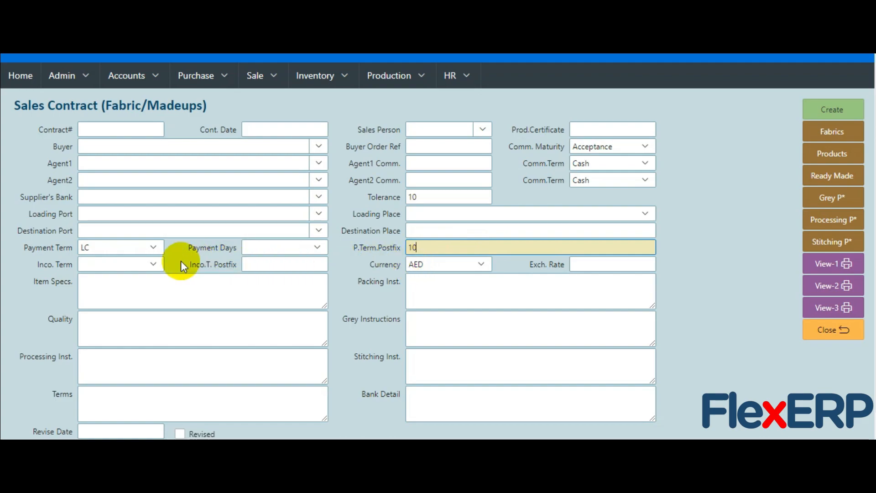
# Step: Set the contract's Inco term to CNF
pyautogui.click(135, 265)
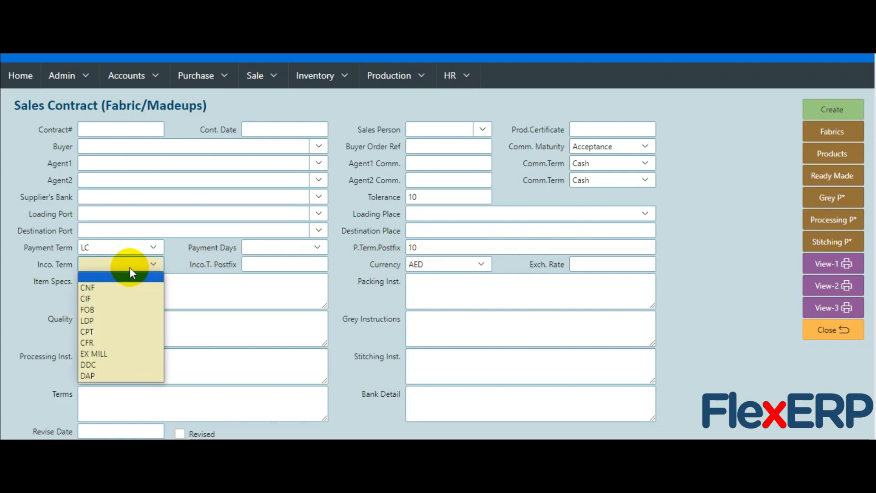
pyautogui.click(91, 290)
pyautogui.click(254, 264)
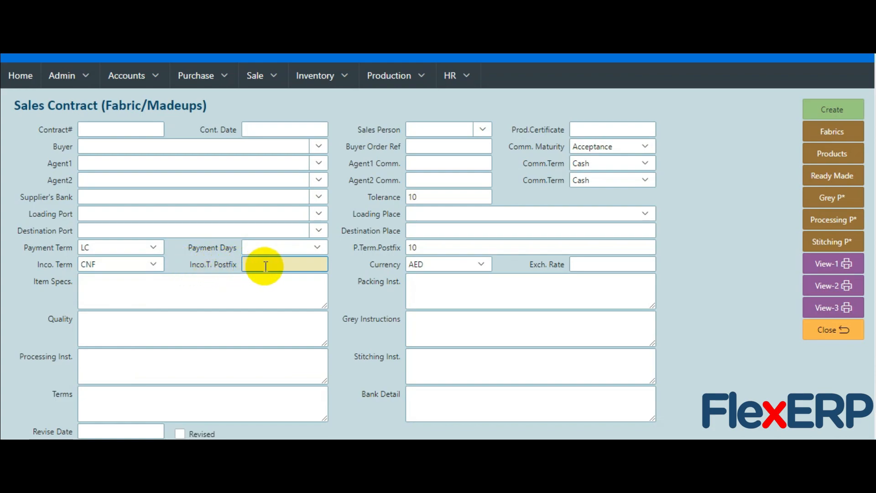
# Step: Examine the contract's currency, exchange rate, item specs, packing, quality, grey, processing, stitching and terms fields
pyautogui.click(440, 265)
pyautogui.click(439, 264)
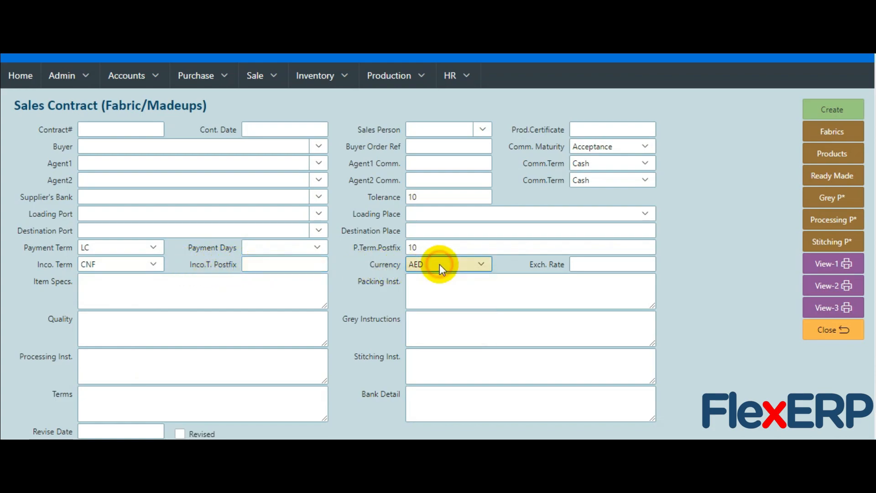
pyautogui.click(590, 265)
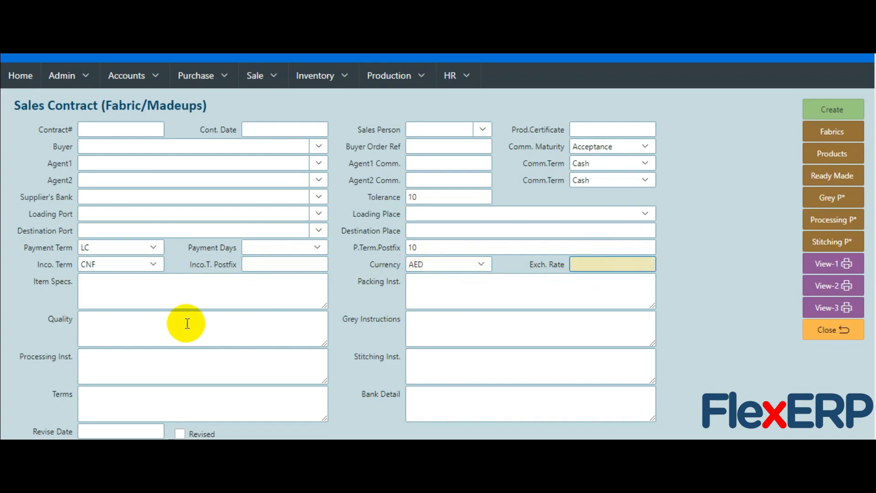
pyautogui.click(103, 291)
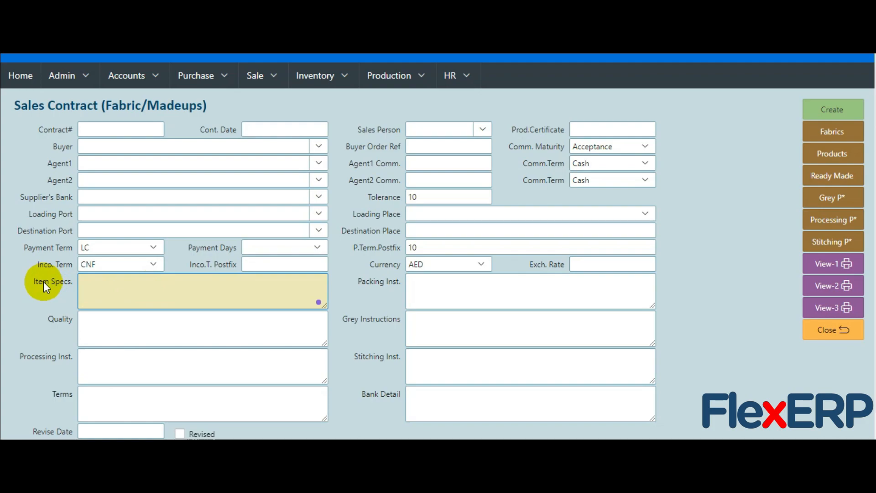
pyautogui.click(463, 284)
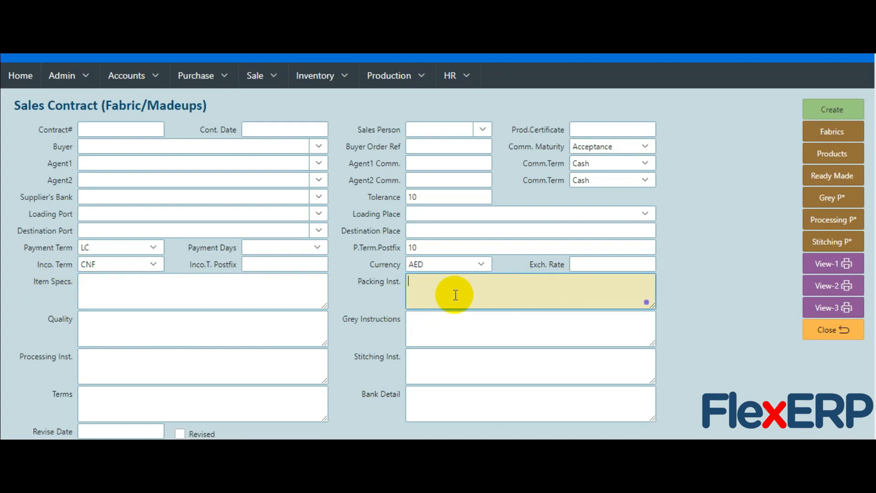
pyautogui.click(99, 325)
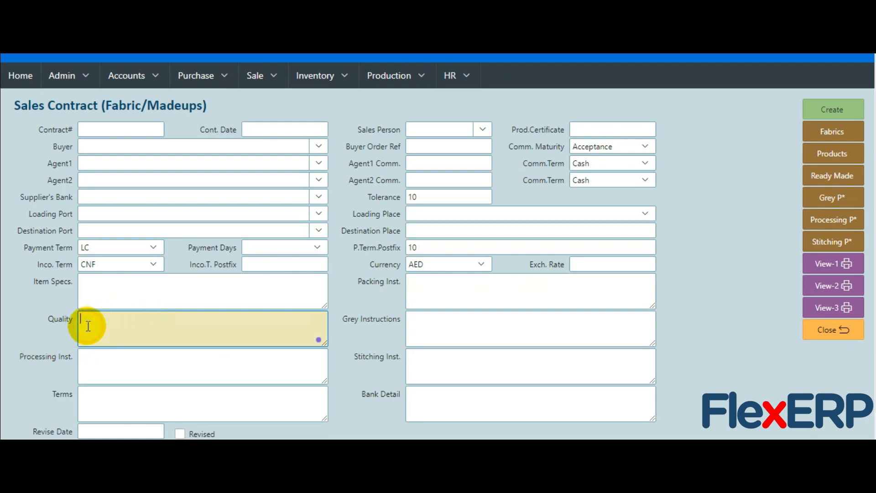
pyautogui.click(433, 327)
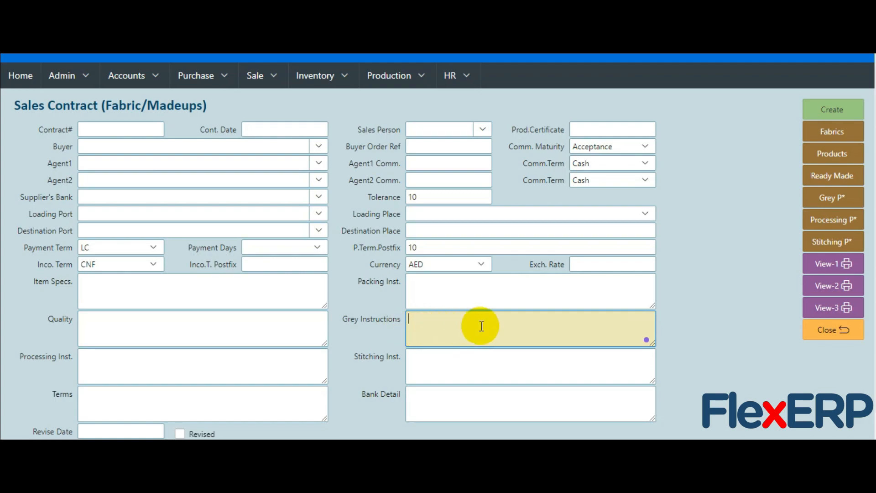
pyautogui.click(108, 367)
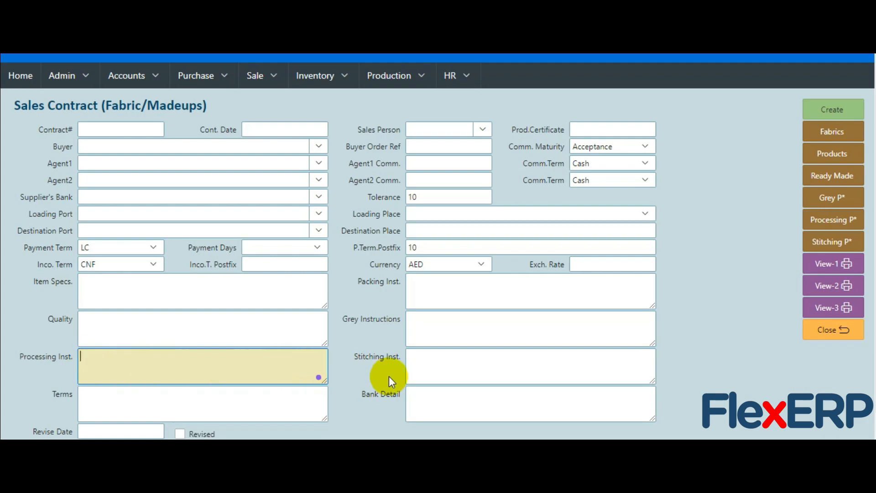
pyautogui.click(430, 364)
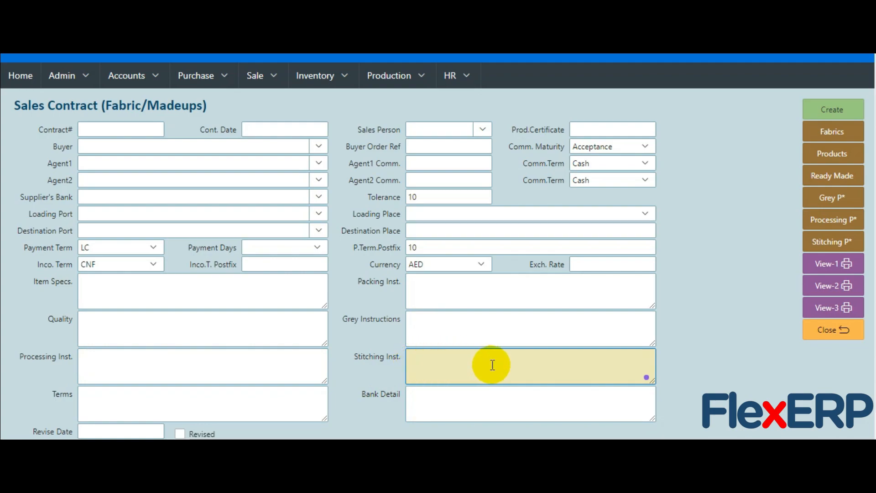
pyautogui.click(118, 406)
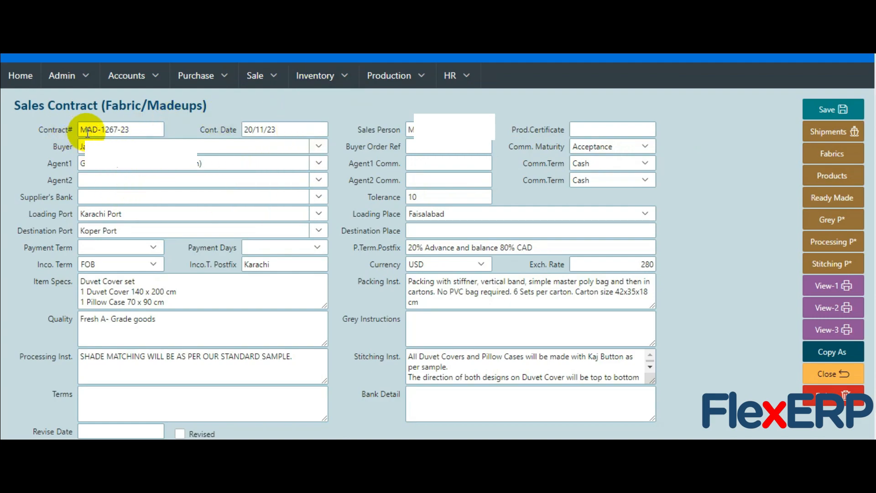
# Step: Review the contract date and the shipment schedule of the existing duvet cover contract, and close the schedule
pyautogui.click(260, 130)
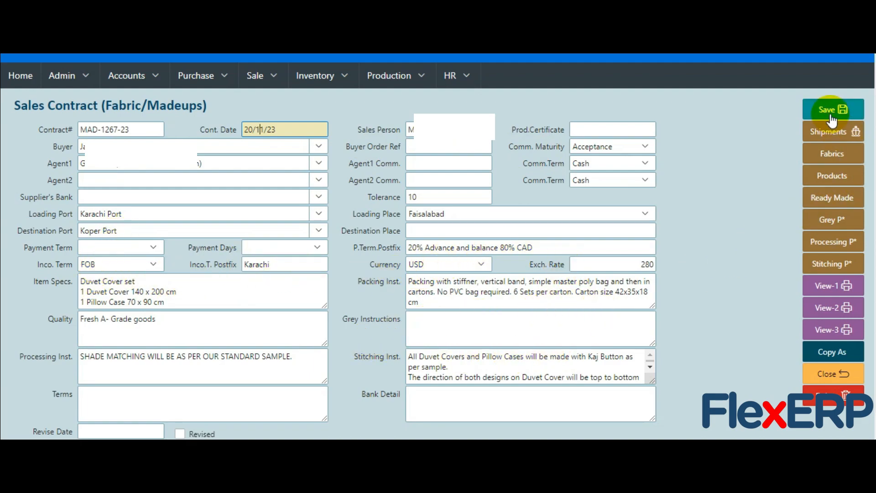
pyautogui.click(830, 135)
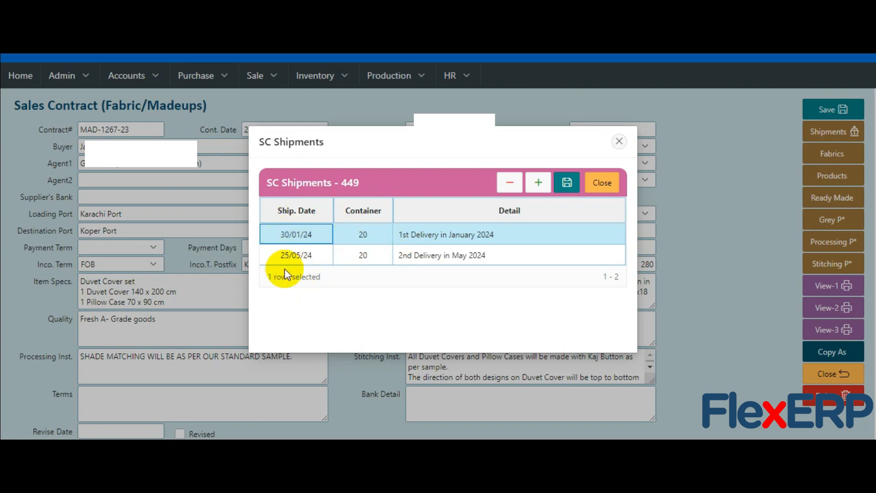
pyautogui.click(607, 183)
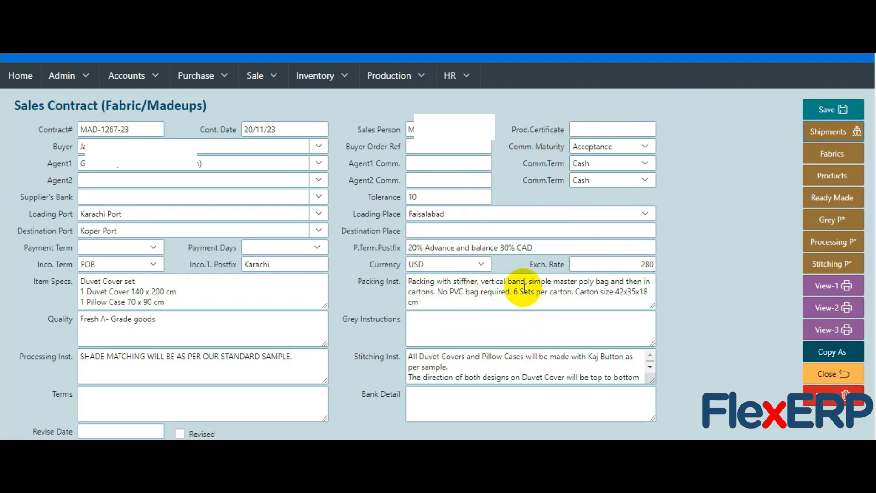
# Step: Examine the View-2 printout of the sales contract, including made-up details, stitching, packing, destination, loading port and commission, and close it
pyautogui.click(822, 306)
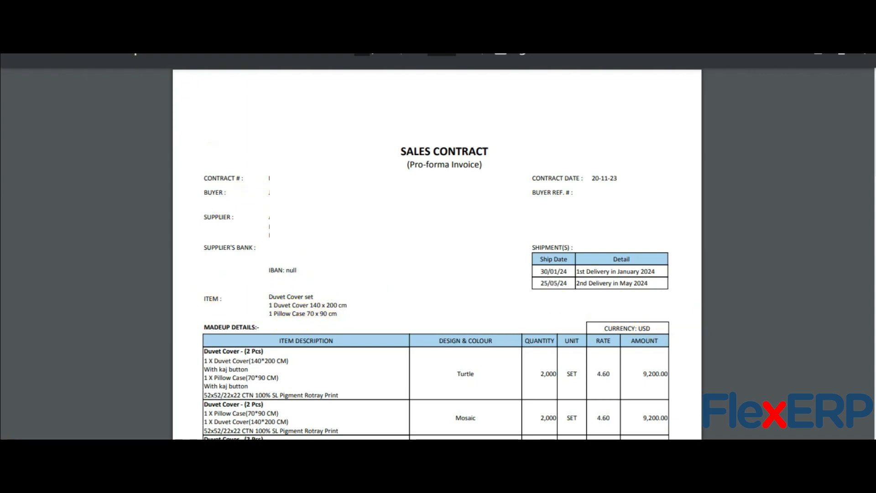
pyautogui.scroll(-8, 429, 174)
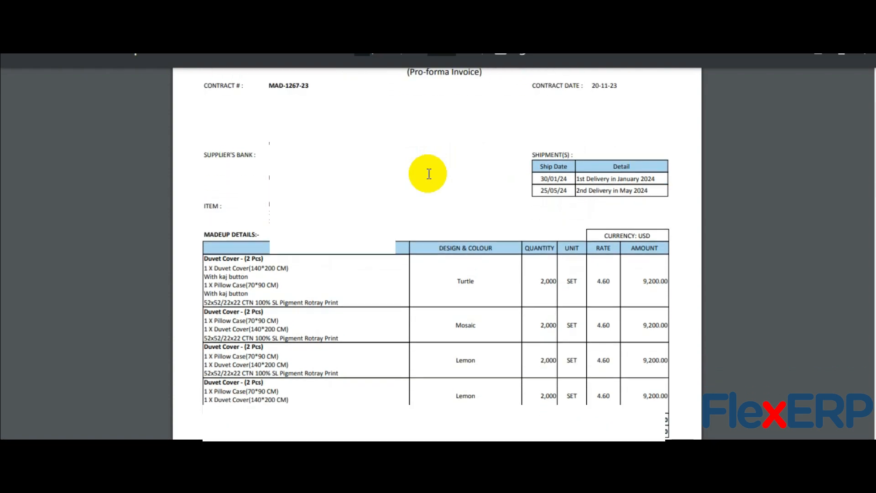
pyautogui.scroll(-2, 429, 174)
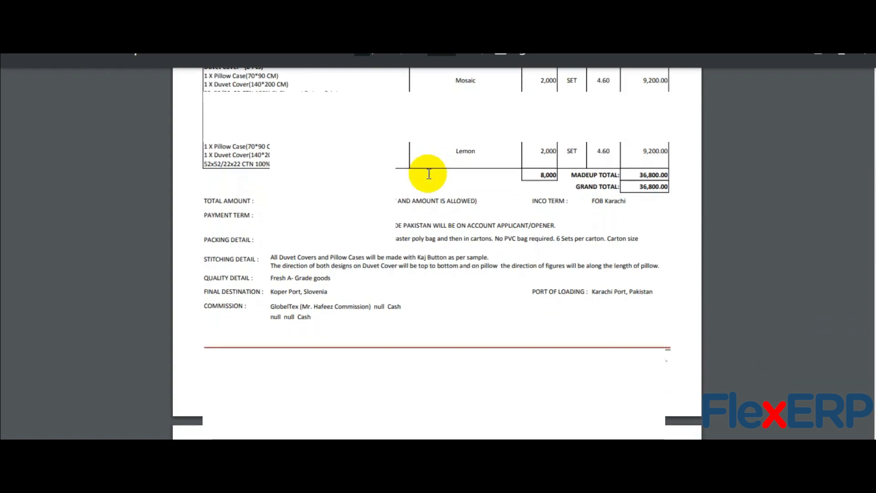
pyautogui.moveTo(206, 205); pyautogui.dragTo(415, 322)
pyautogui.click(415, 324)
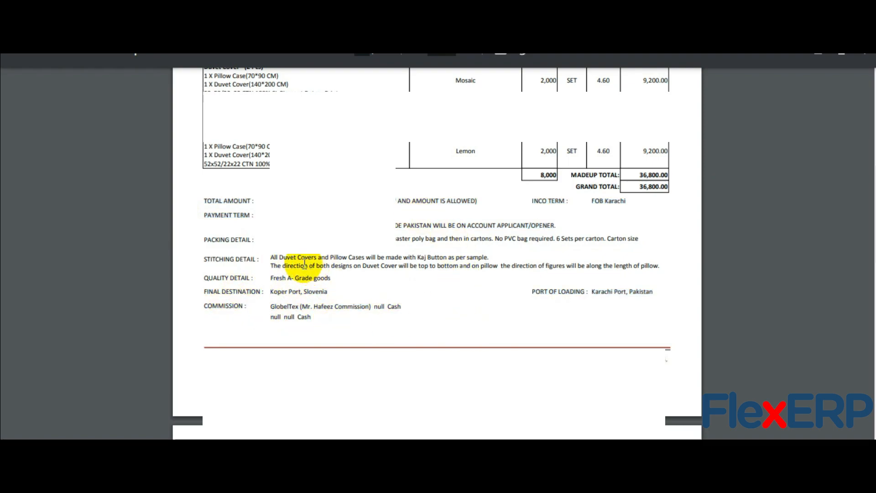
pyautogui.moveTo(225, 240); pyautogui.dragTo(224, 251)
pyautogui.click(223, 250)
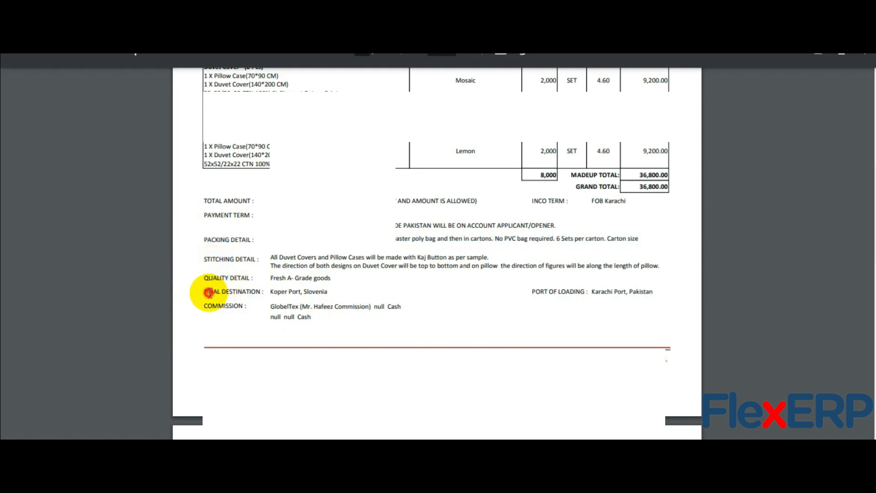
pyautogui.moveTo(208, 292); pyautogui.dragTo(260, 292)
pyautogui.moveTo(547, 301); pyautogui.dragTo(572, 297)
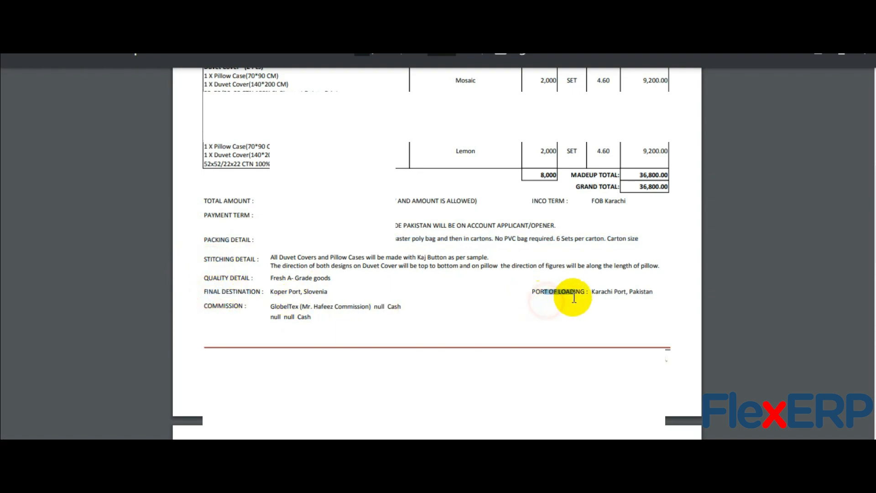
pyautogui.click(215, 307)
pyautogui.scroll(3, 352, 308)
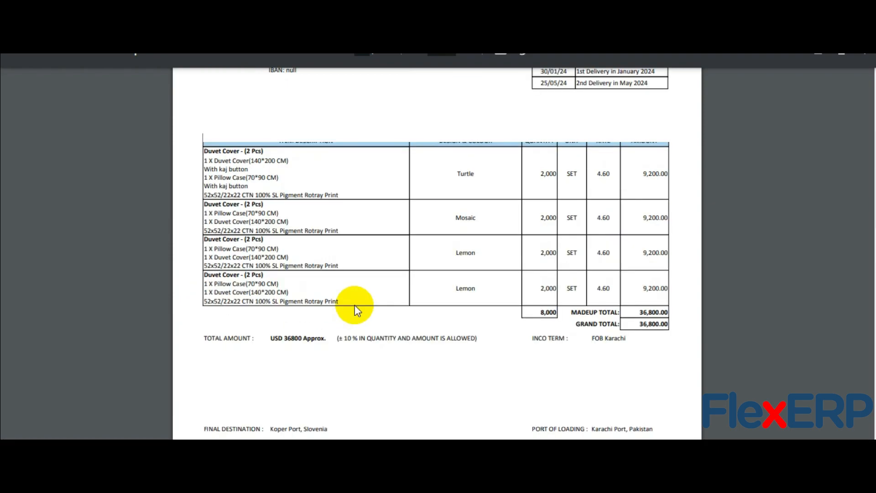
pyautogui.hotkey('ctrl', 'w')
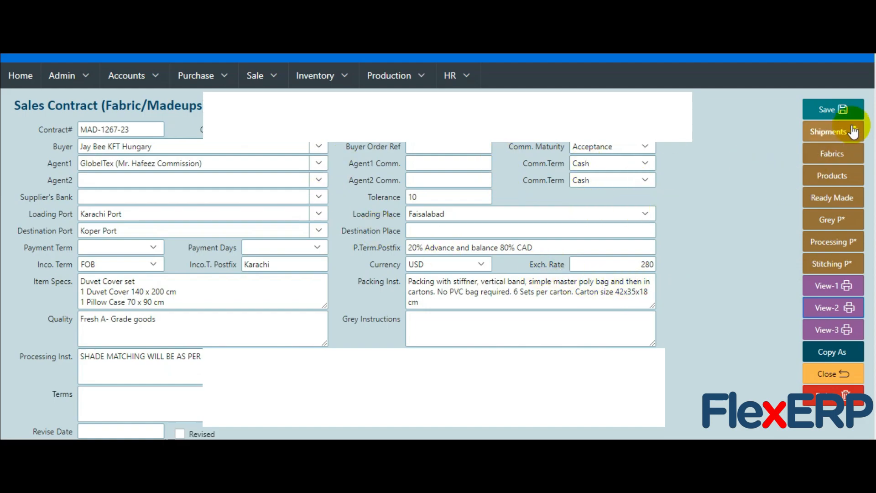
# Step: Add a fabric row to the contract with quality 110x76/37x38 PC SL 113", finished width 109 and process Bleached
pyautogui.click(824, 155)
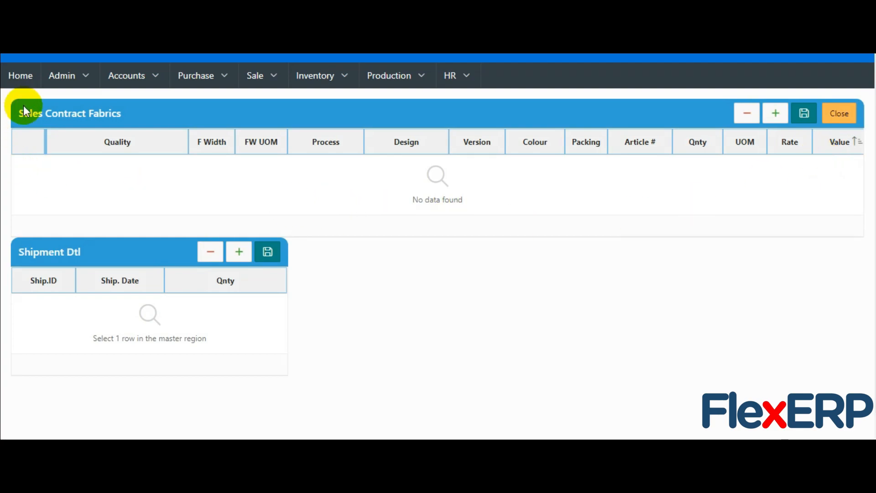
pyautogui.click(777, 116)
pyautogui.click(180, 167)
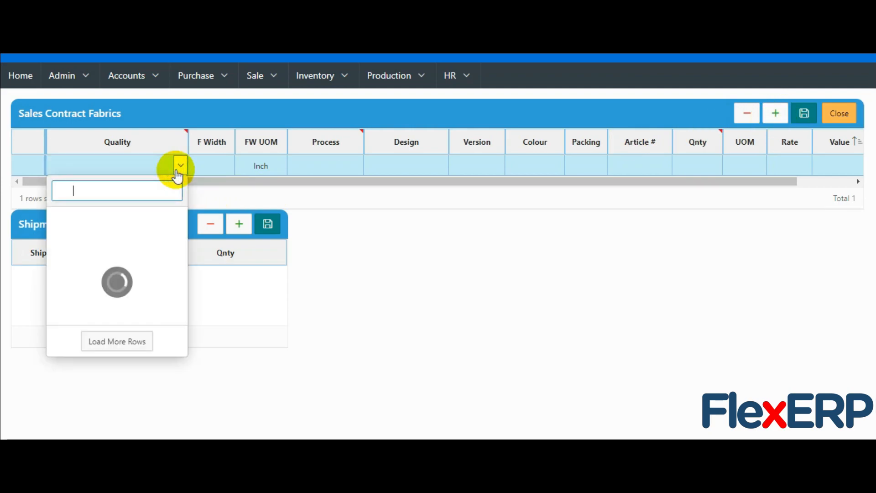
pyautogui.click(137, 217)
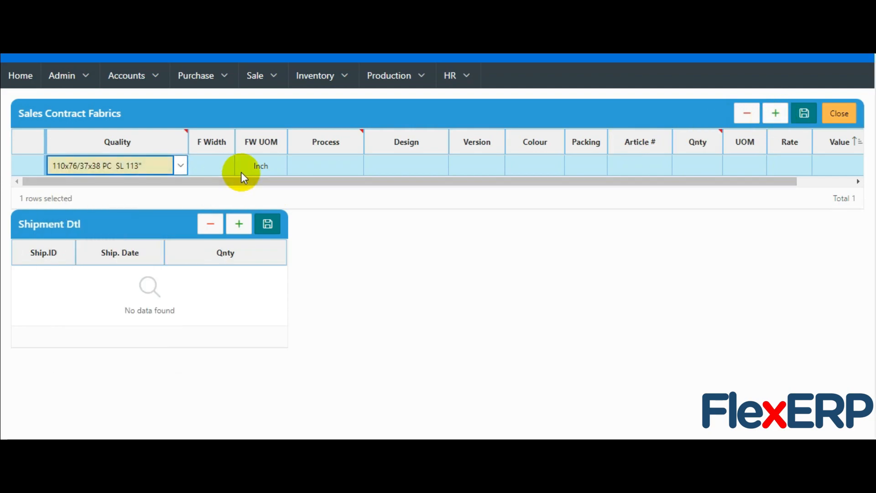
pyautogui.click(208, 166)
pyautogui.write('109')
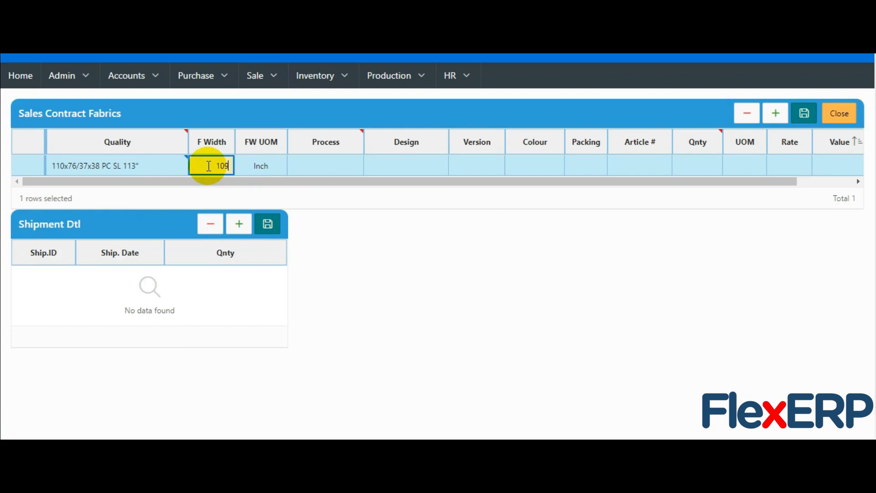
pyautogui.click(321, 162)
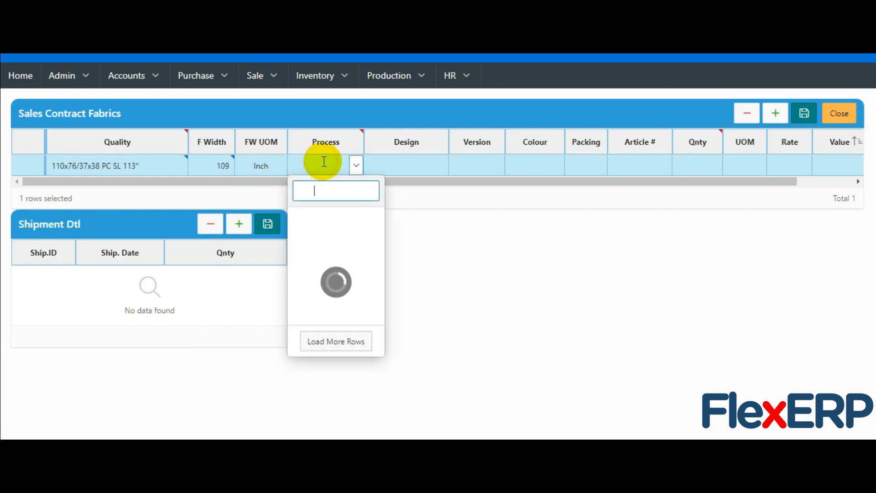
pyautogui.click(314, 238)
# Step: Examine the design, version and colour fields of the new fabric row without choosing values
pyautogui.click(420, 164)
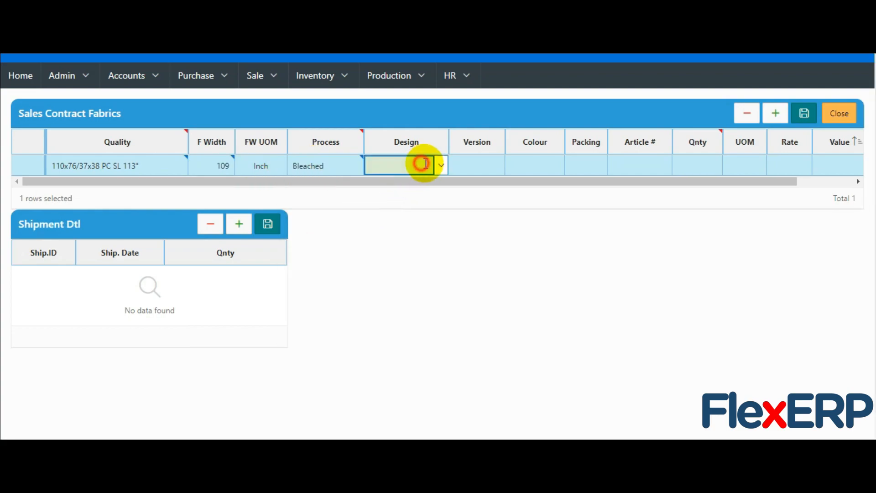
pyautogui.click(440, 164)
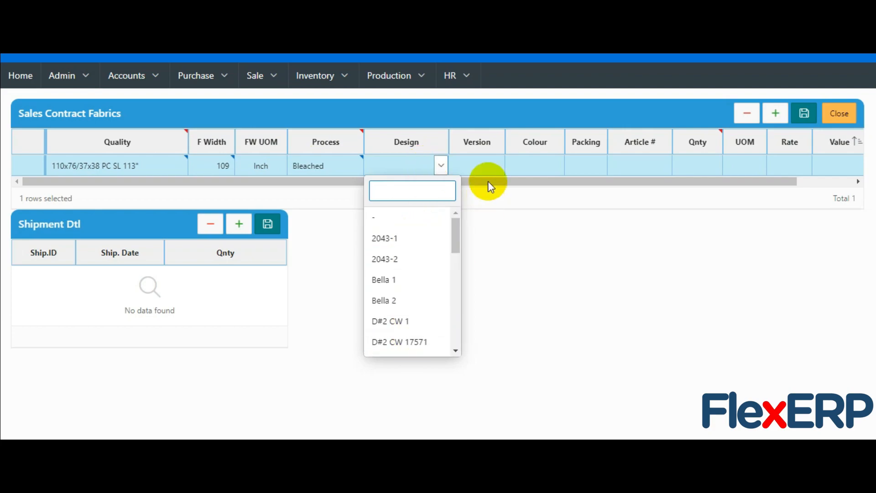
pyautogui.click(489, 166)
pyautogui.click(490, 167)
pyautogui.click(527, 165)
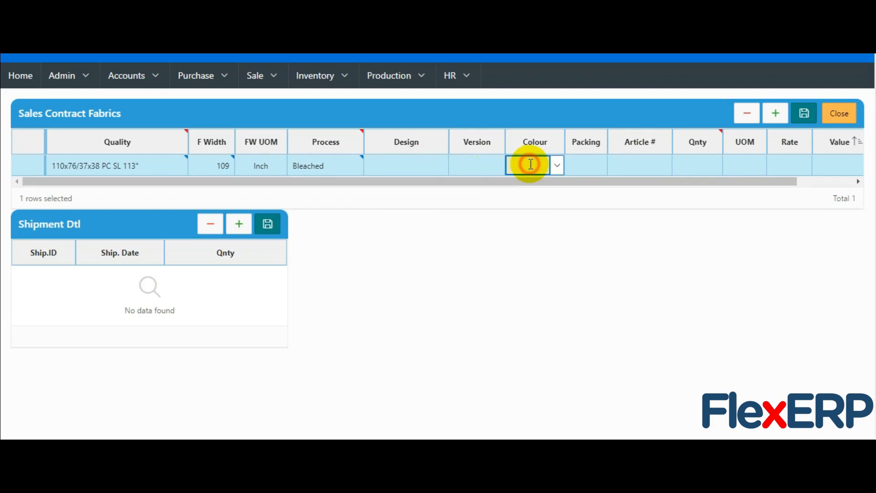
pyautogui.click(529, 165)
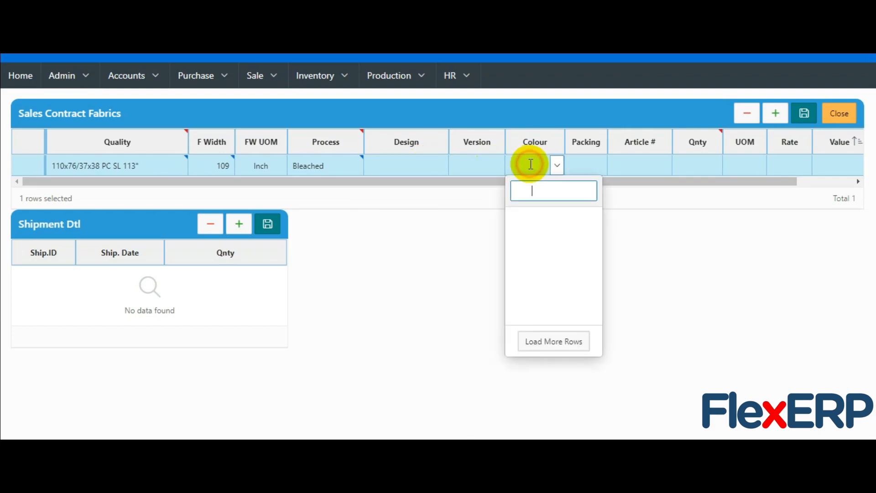
# Step: Set the fabric row's packing to Roll, quantity to 10, UOM to METER and rate to 10, and save the row
pyautogui.click(589, 157)
pyautogui.click(590, 164)
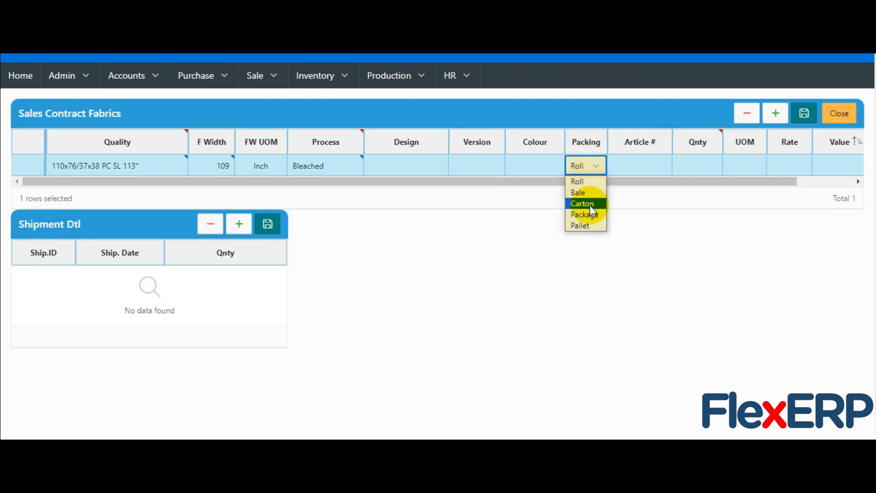
pyautogui.click(651, 165)
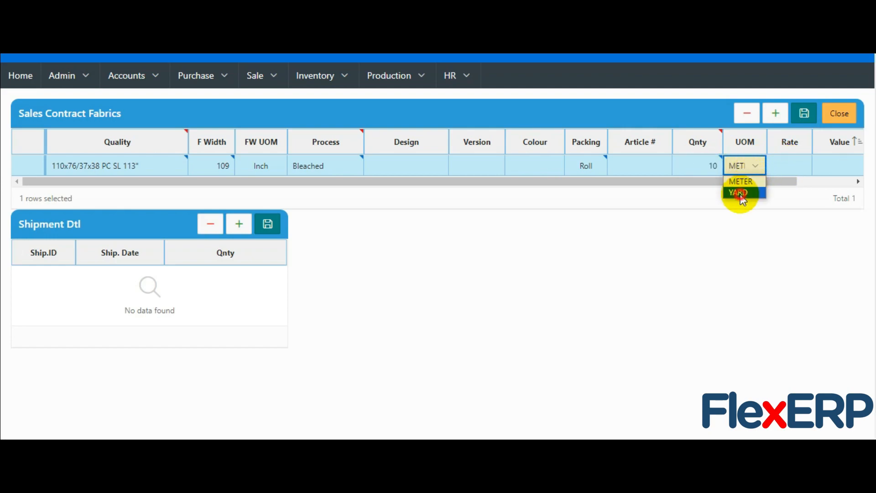
pyautogui.click(742, 193)
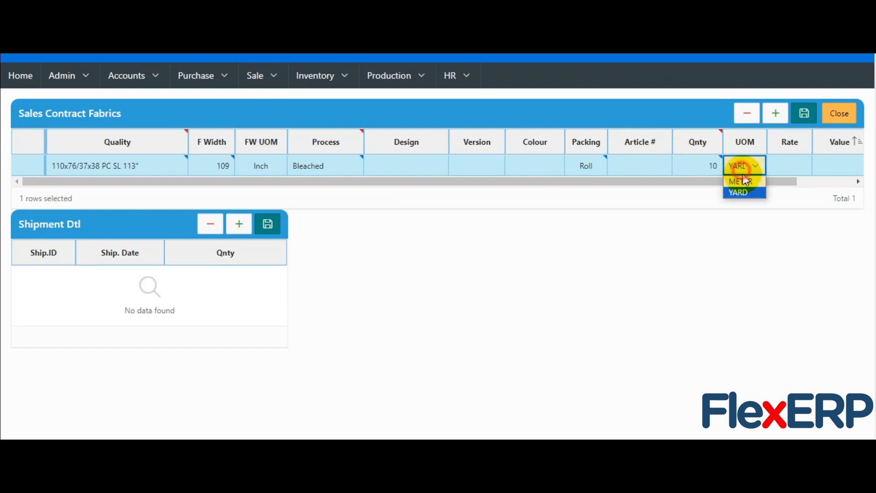
pyautogui.click(744, 182)
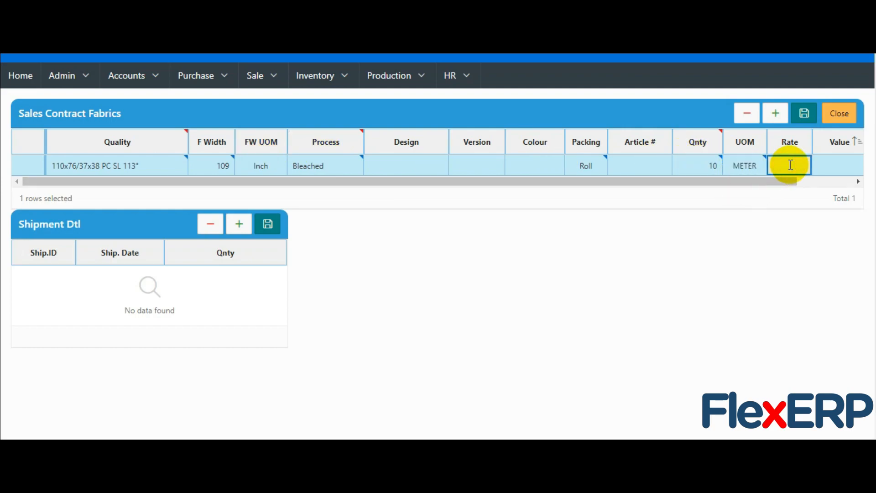
pyautogui.press('Tab')
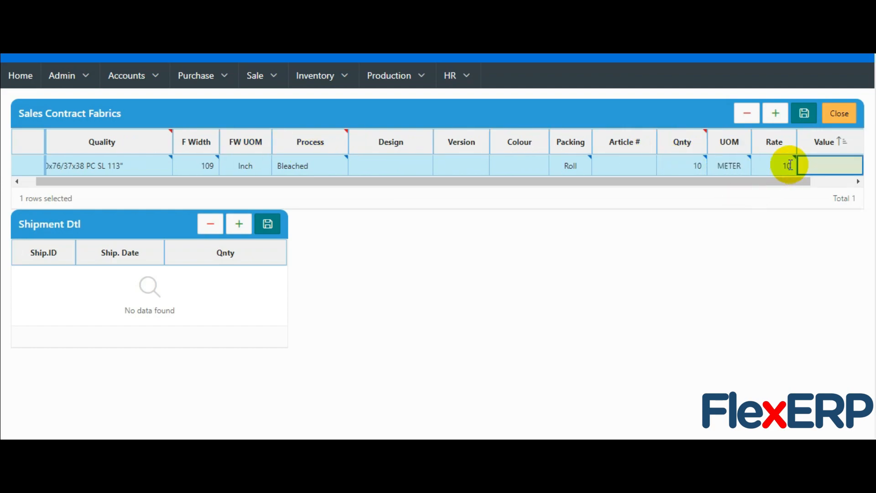
pyautogui.moveTo(756, 184); pyautogui.dragTo(540, 180)
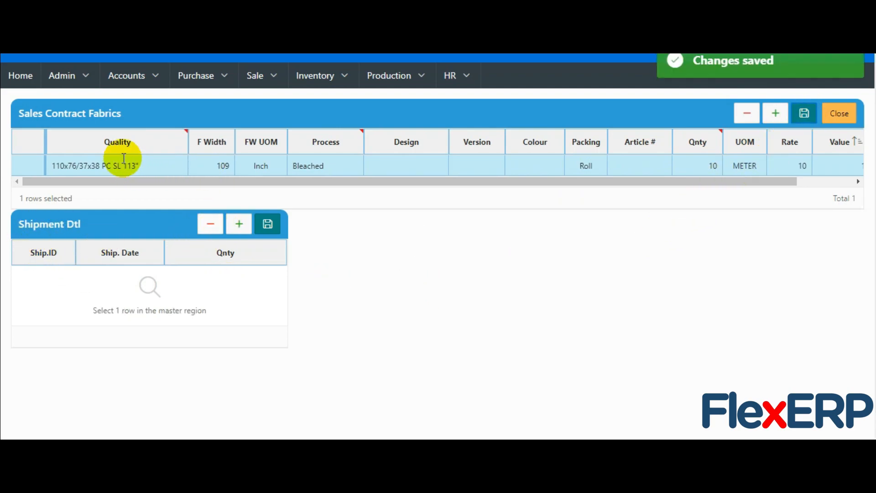
# Step: Try adding a shipment detail row to the fabric line and check its shipment ID choices without selecting one
pyautogui.click(239, 227)
pyautogui.click(241, 224)
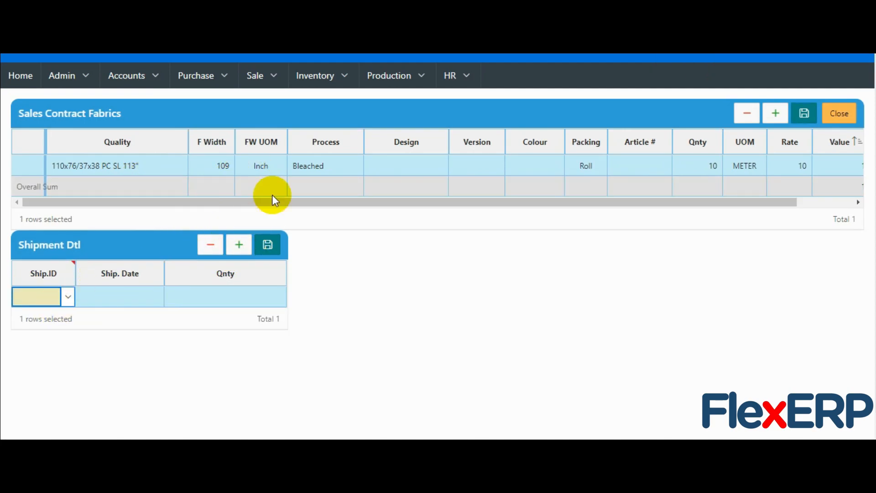
pyautogui.click(67, 297)
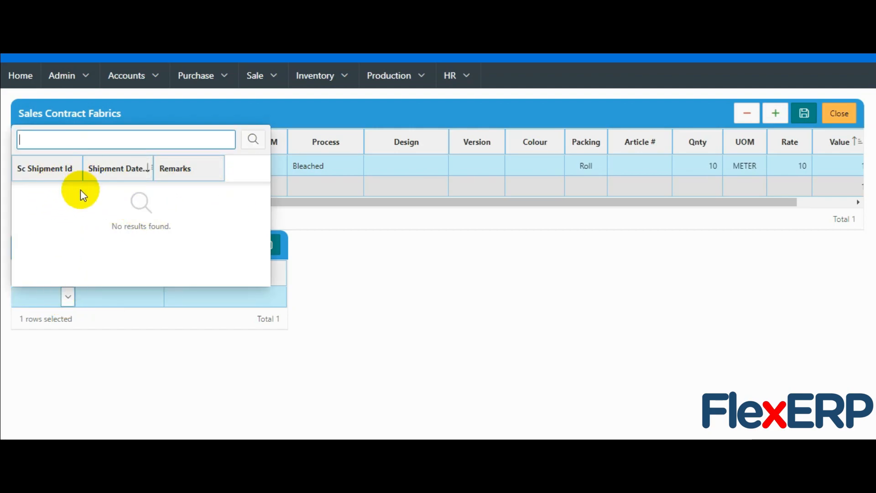
pyautogui.click(370, 313)
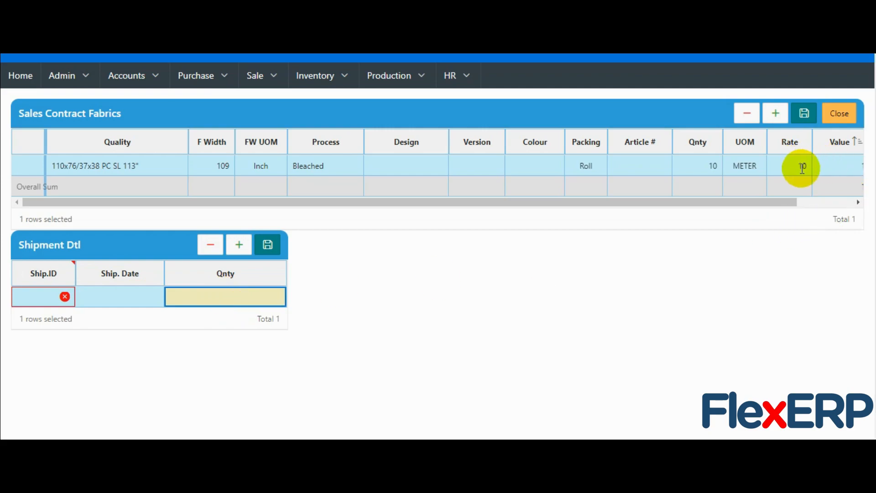
# Step: Open the sales contract's products and examine the Sales Contract Products, SC Product Items and SCP Item Fabrics sections
pyautogui.click(849, 119)
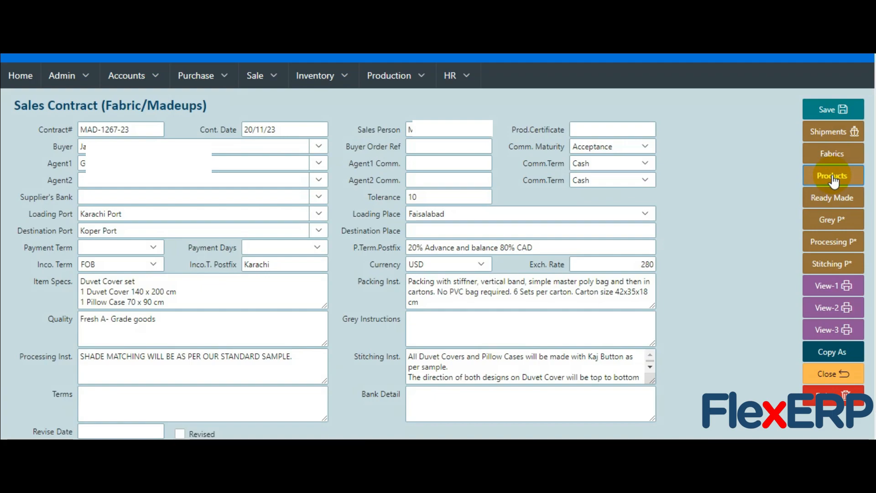
pyautogui.click(833, 180)
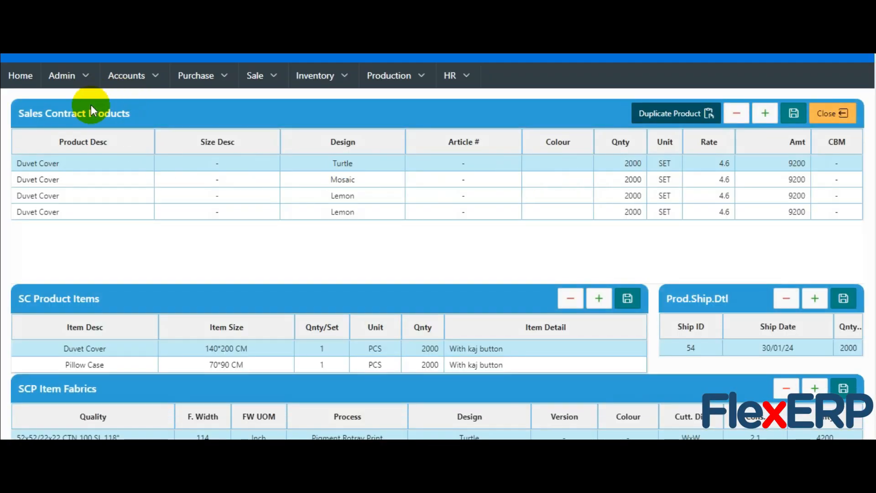
pyautogui.moveTo(131, 114); pyautogui.dragTo(4, 118)
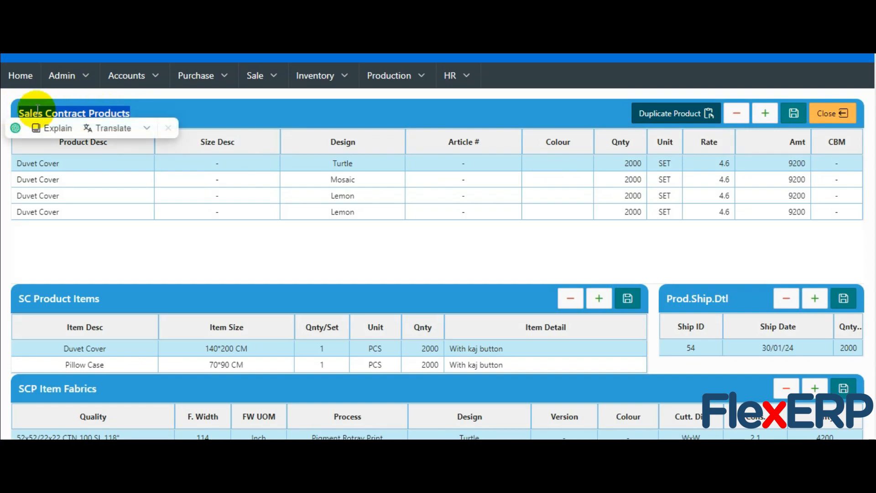
pyautogui.moveTo(102, 299); pyautogui.dragTo(18, 294)
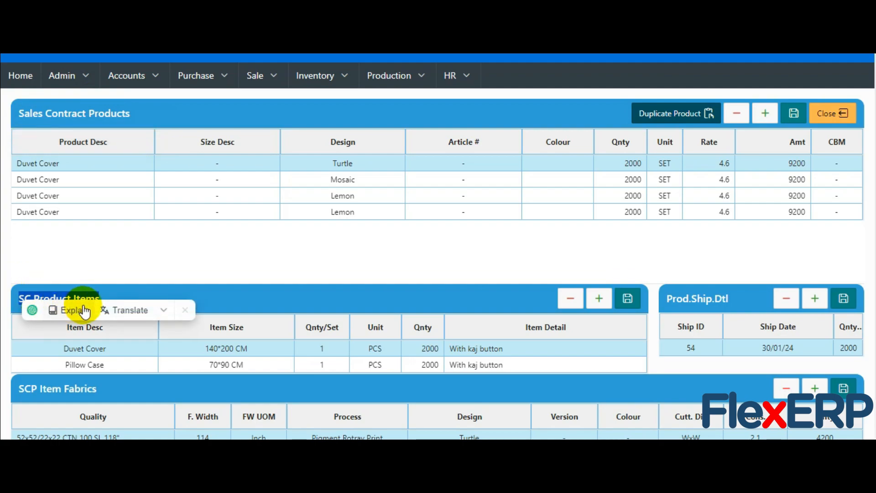
pyautogui.moveTo(100, 390); pyautogui.dragTo(18, 388)
pyautogui.click(219, 389)
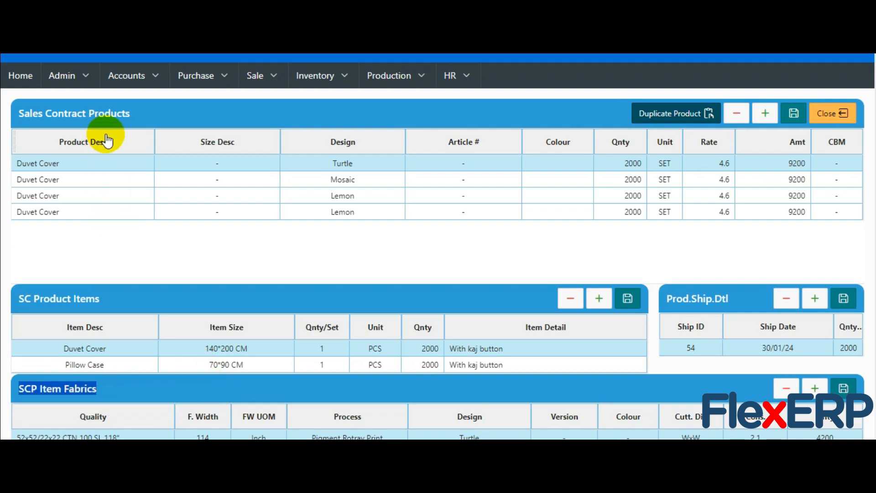
pyautogui.moveTo(124, 113); pyautogui.dragTo(30, 104)
pyautogui.click(28, 109)
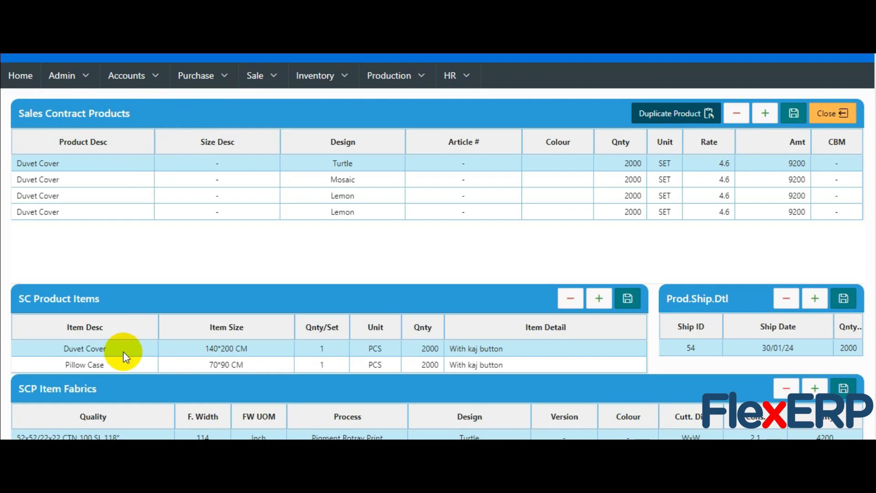
# Step: Examine the pillow case item and the unit and rate fields of the Turtle duvet cover product
pyautogui.click(99, 366)
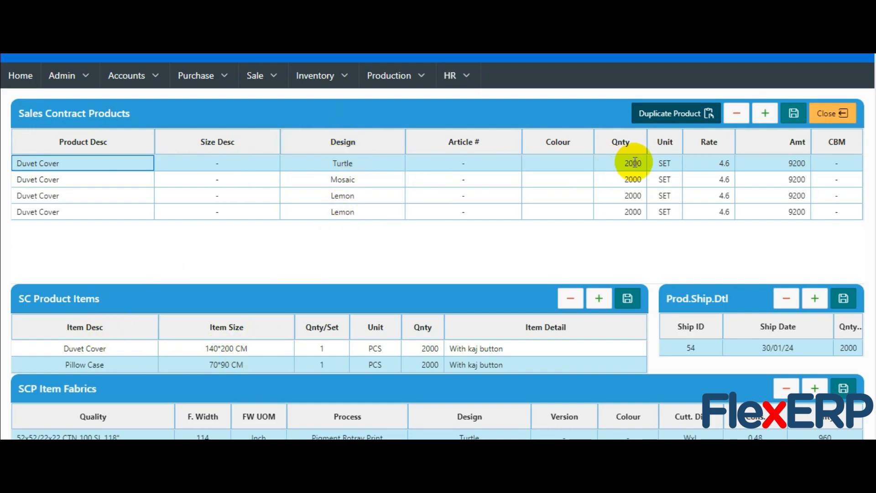
pyautogui.click(672, 166)
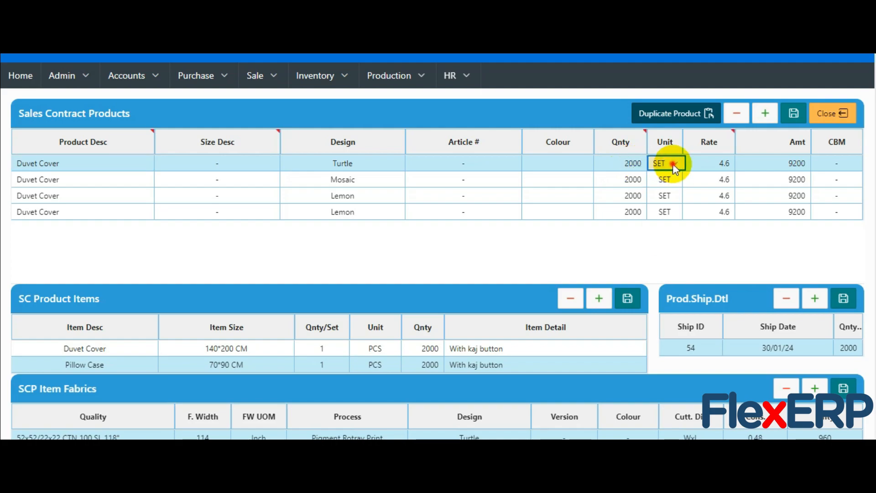
pyautogui.click(674, 164)
pyautogui.click(672, 163)
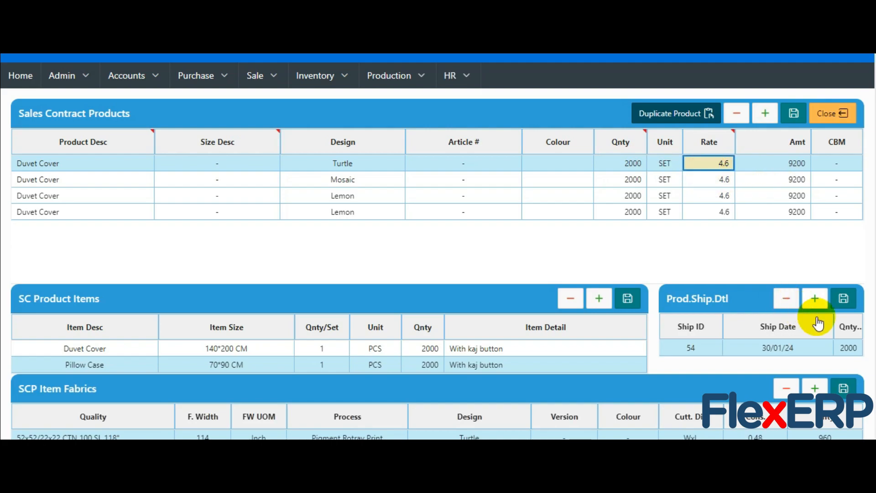
# Step: Try adding a second shipment row to the Turtle duvet cover product, check its shipment ID choices, and remove the row
pyautogui.click(815, 298)
pyautogui.click(714, 363)
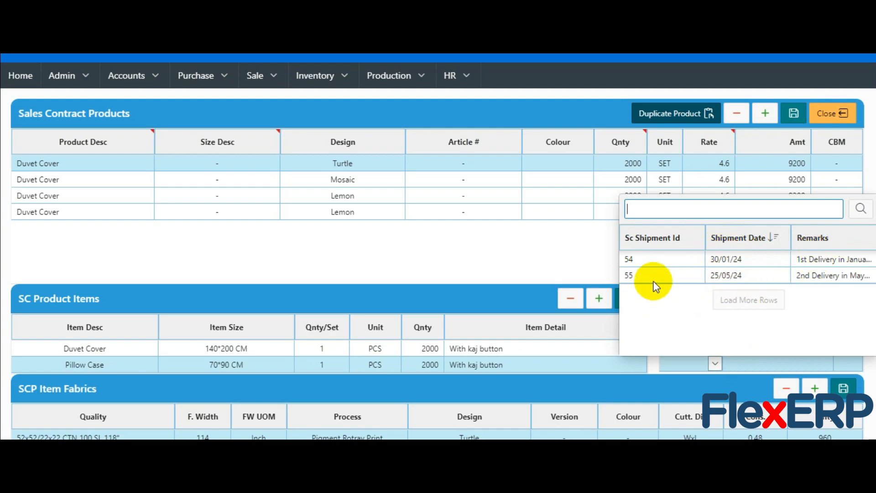
pyautogui.click(583, 262)
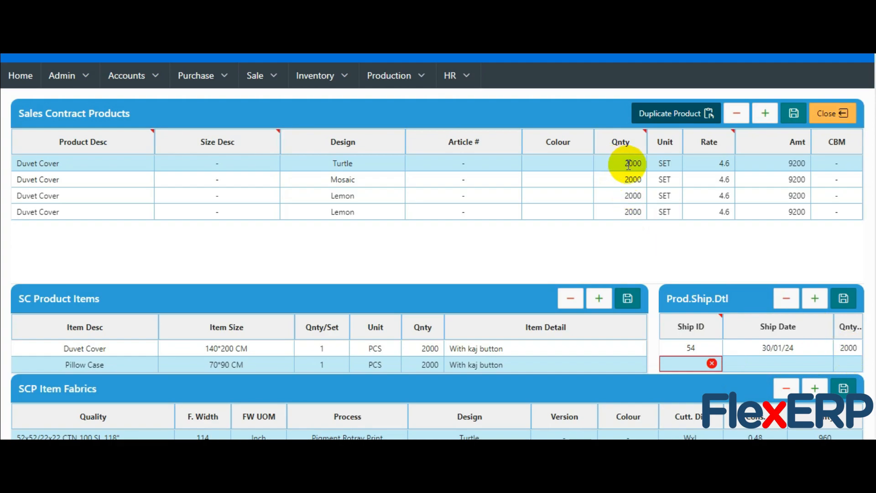
pyautogui.click(786, 298)
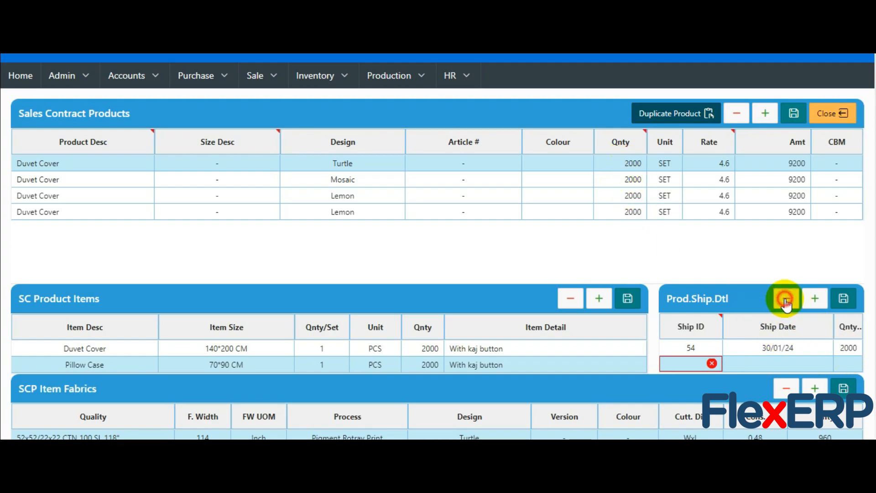
# Step: Try changing the consumption of the fabric used for the Turtle product's duvet cover item
pyautogui.click(114, 349)
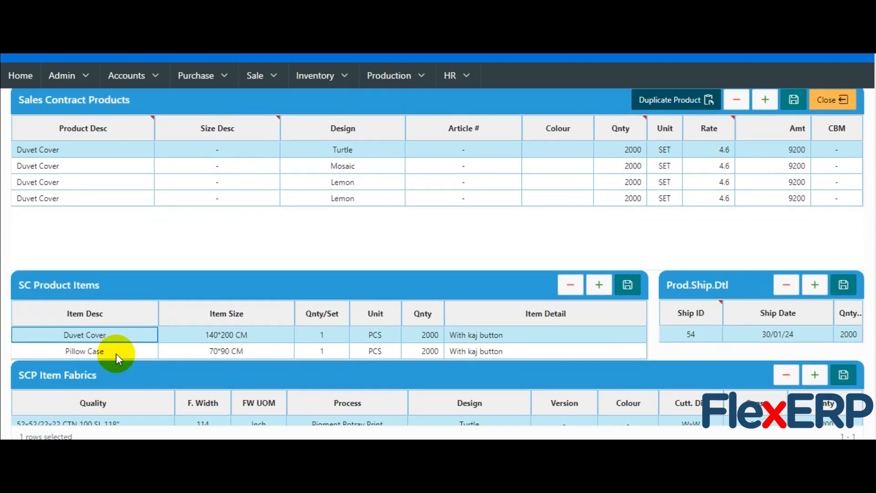
pyautogui.scroll(-2, 116, 353)
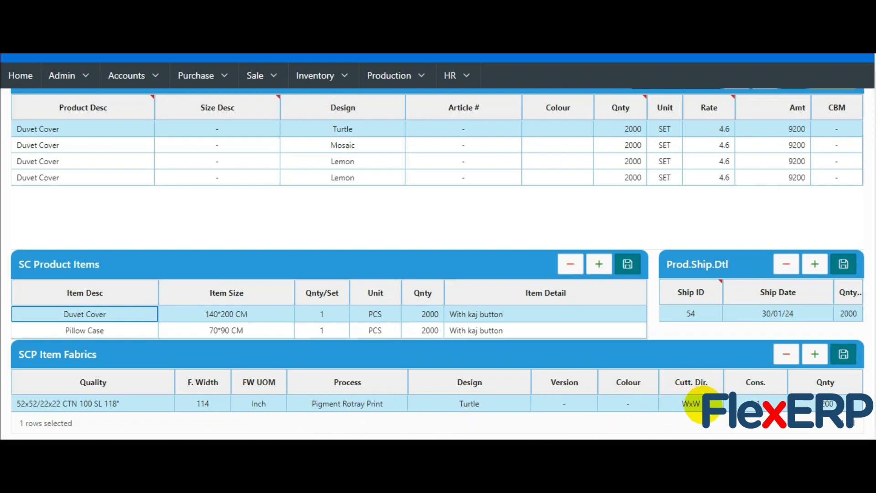
pyautogui.doubleClick(763, 403)
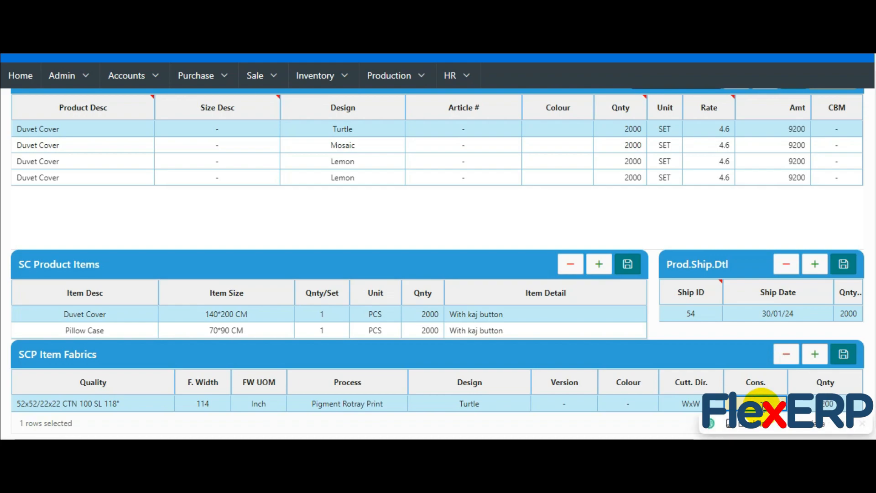
pyautogui.write('2')
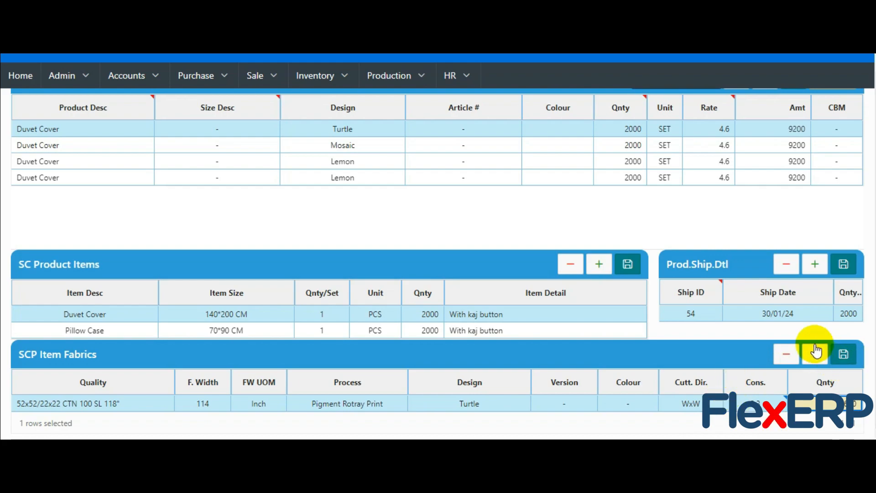
# Step: Examine the pillow case item's fabric, and reload the page to discard the unsaved changes
pyautogui.click(182, 331)
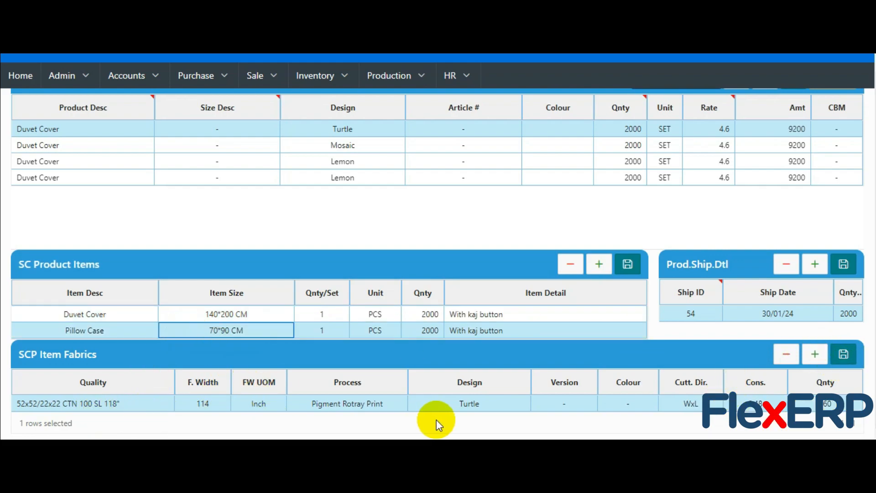
pyautogui.scroll(1, 606, 237)
pyautogui.click(603, 241)
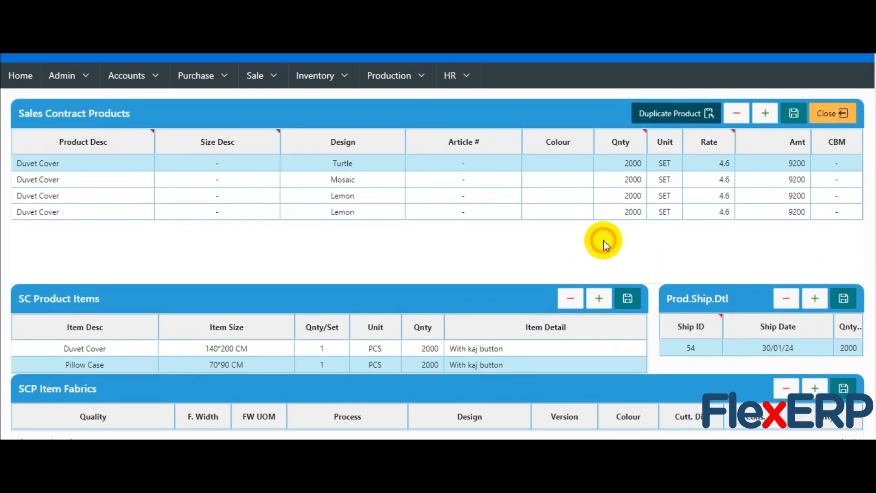
pyautogui.press('F5')
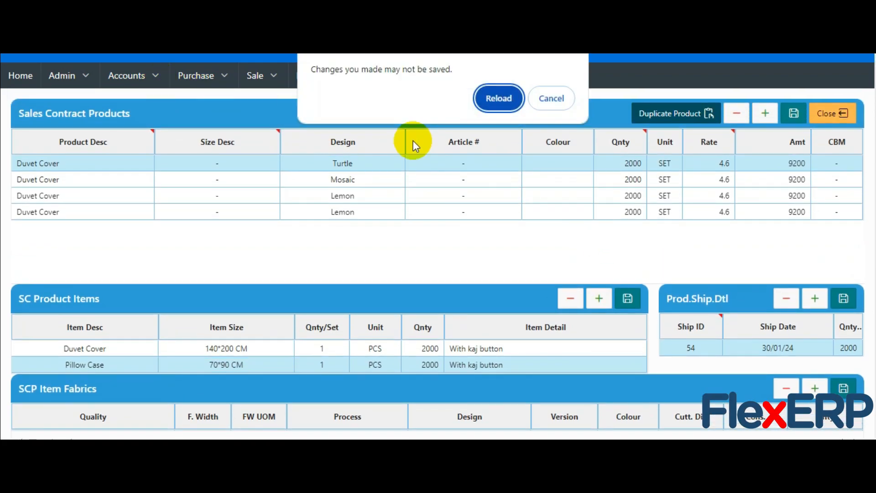
pyautogui.click(500, 98)
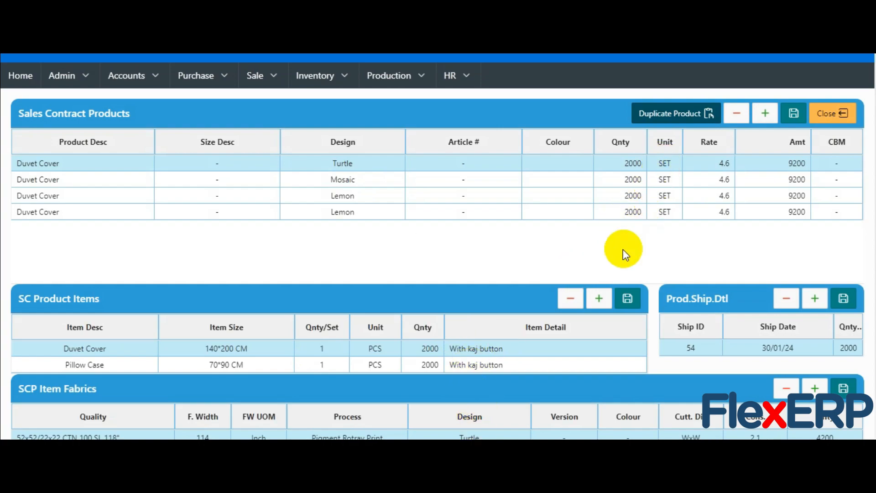
# Step: Duplicate the last Lemon duvet cover product and check the items, shipment and fabric copied with it
pyautogui.click(593, 212)
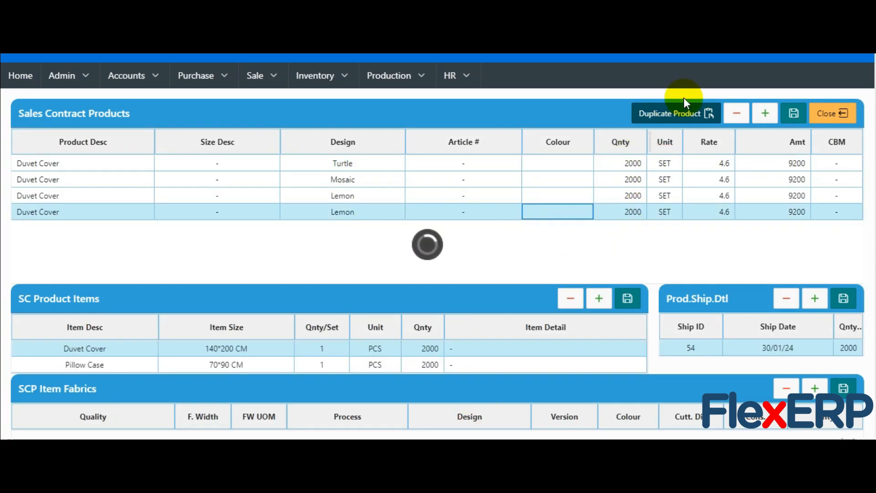
pyautogui.click(684, 113)
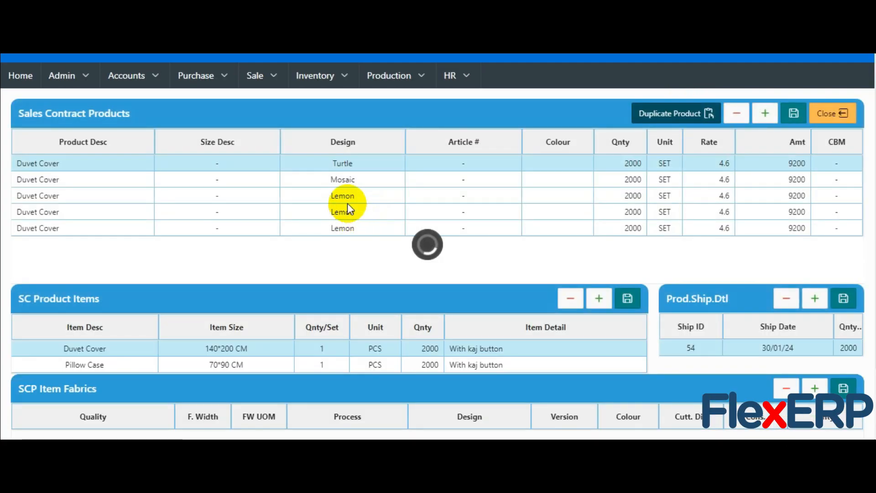
pyautogui.click(345, 230)
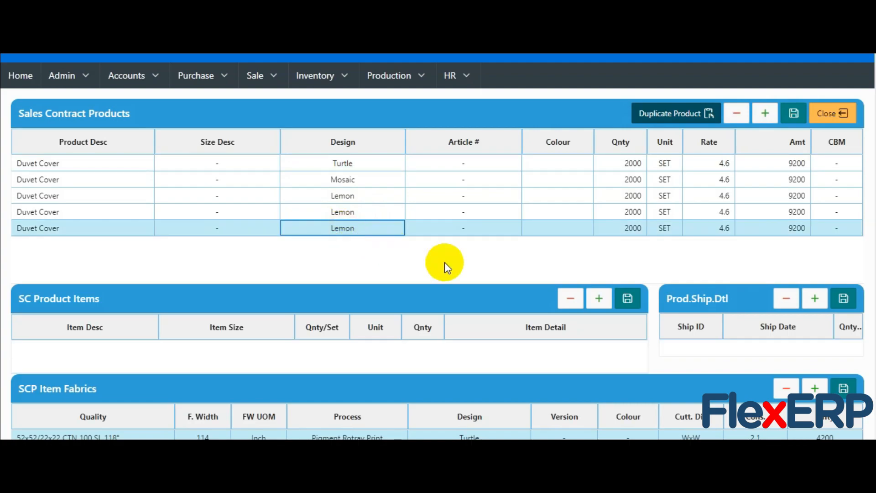
pyautogui.scroll(-1, 452, 264)
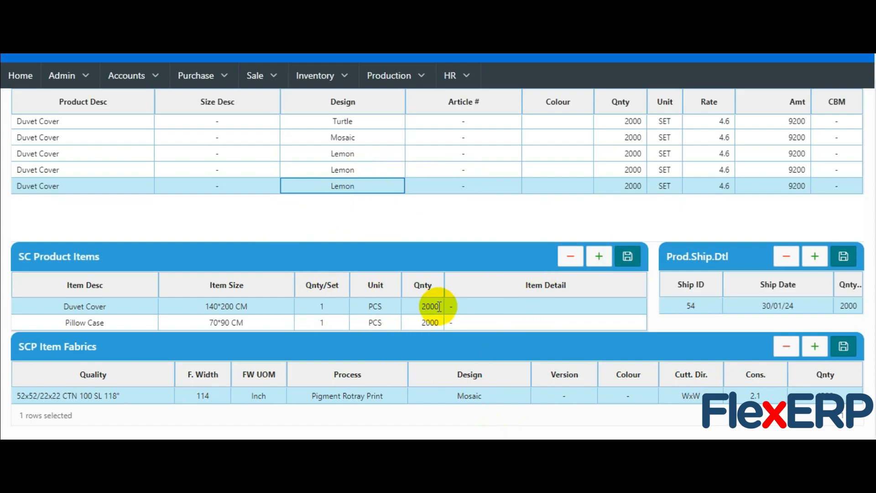
pyautogui.scroll(1, 500, 143)
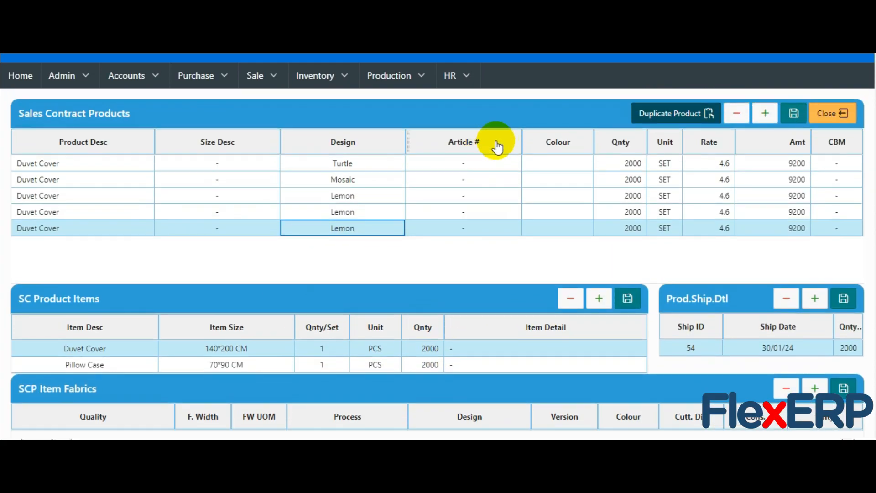
# Step: Create a grey program for the sales contract, dated 05/05/24 with ship date 30/01/24 and no remarks
pyautogui.click(833, 116)
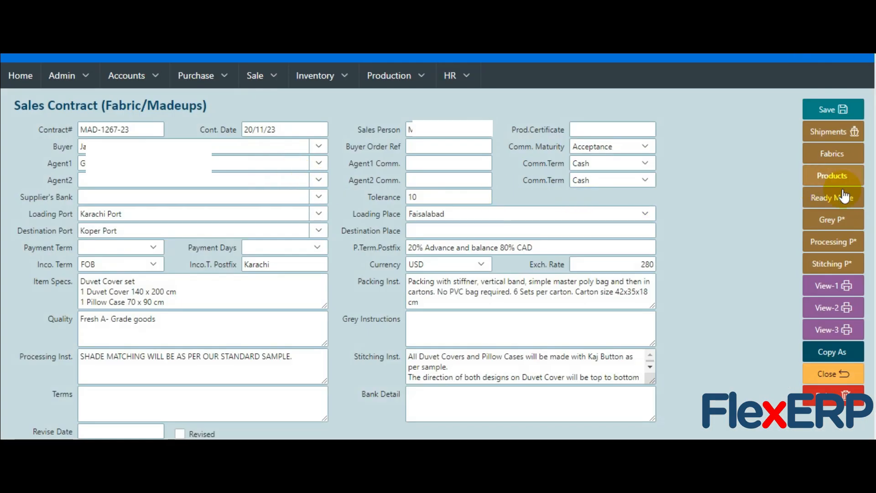
pyautogui.click(834, 221)
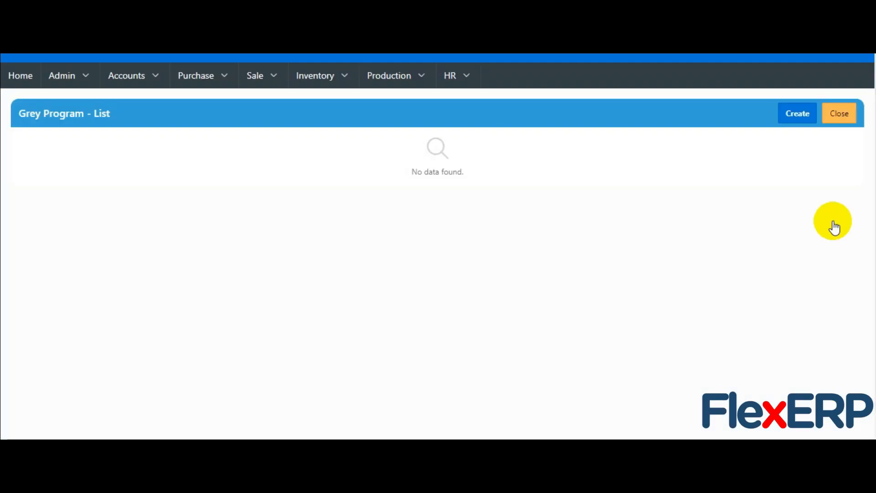
pyautogui.click(795, 119)
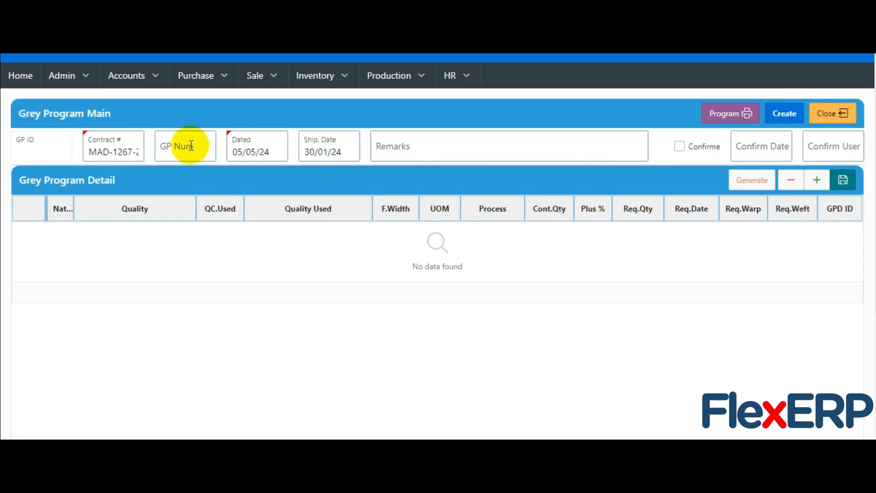
pyautogui.click(121, 145)
pyautogui.click(113, 151)
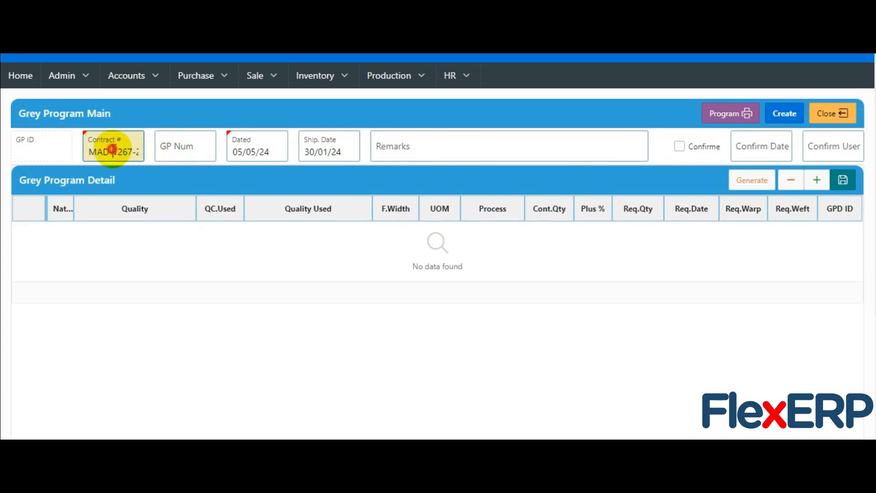
pyautogui.moveTo(112, 151); pyautogui.dragTo(162, 145)
pyautogui.click(178, 142)
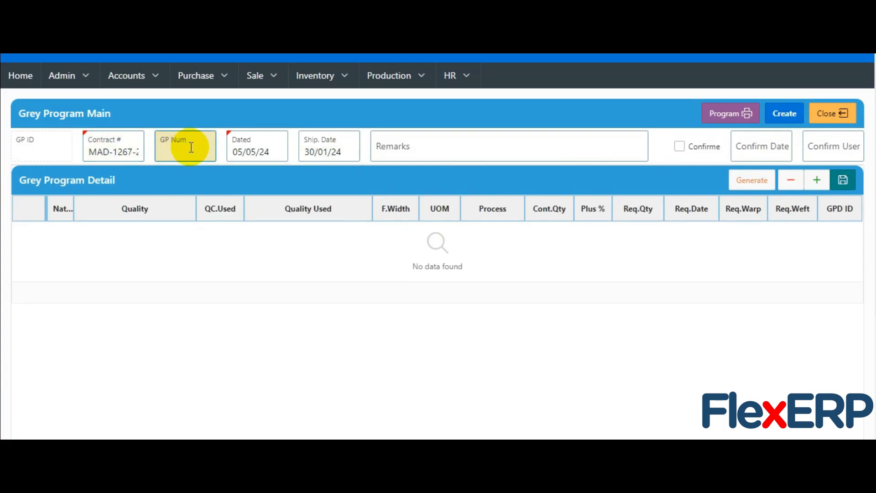
pyautogui.click(313, 156)
pyautogui.click(438, 144)
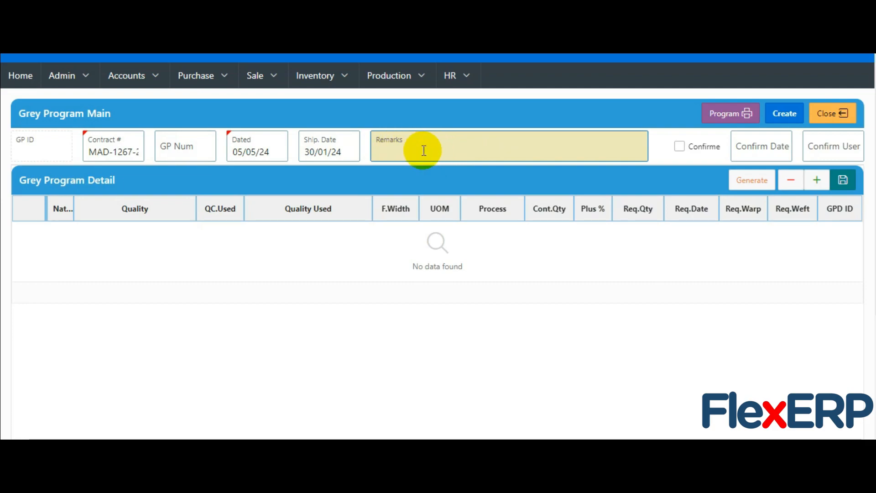
pyautogui.click(790, 119)
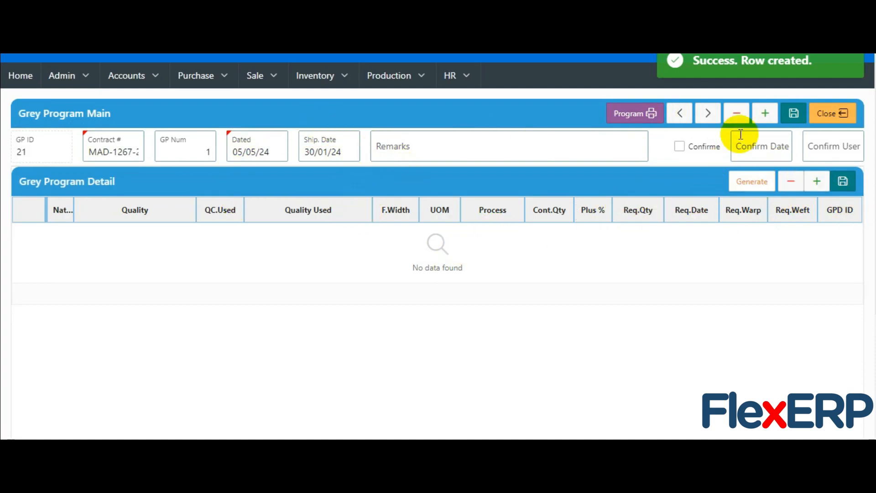
# Step: Generate the grey program's fabric detail lines and widen the quality line's process column to show the full process name
pyautogui.click(752, 182)
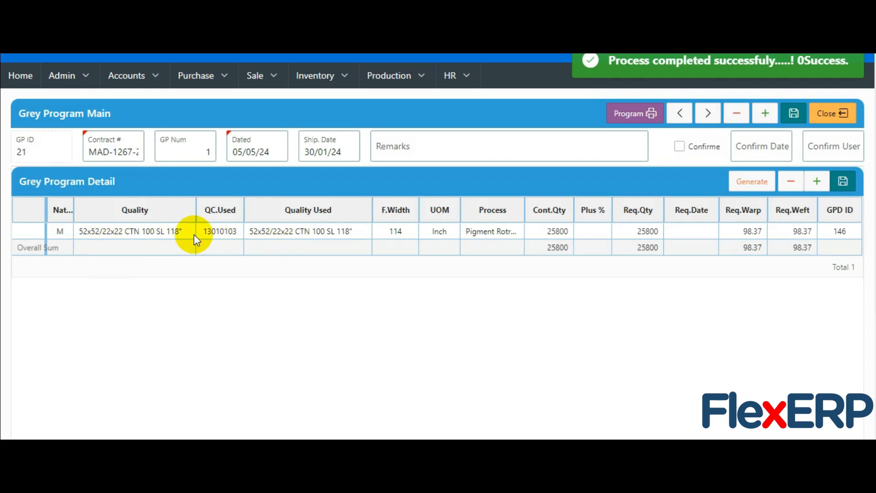
pyautogui.click(100, 231)
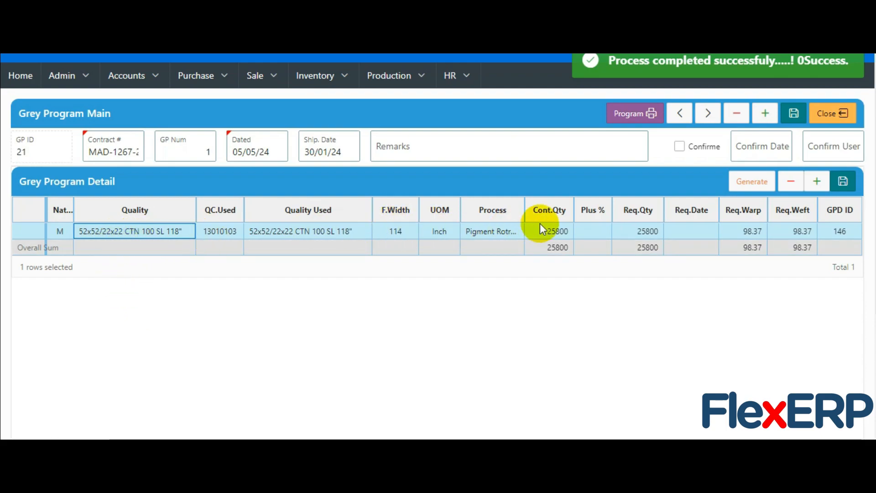
pyautogui.moveTo(524, 204); pyautogui.dragTo(547, 202)
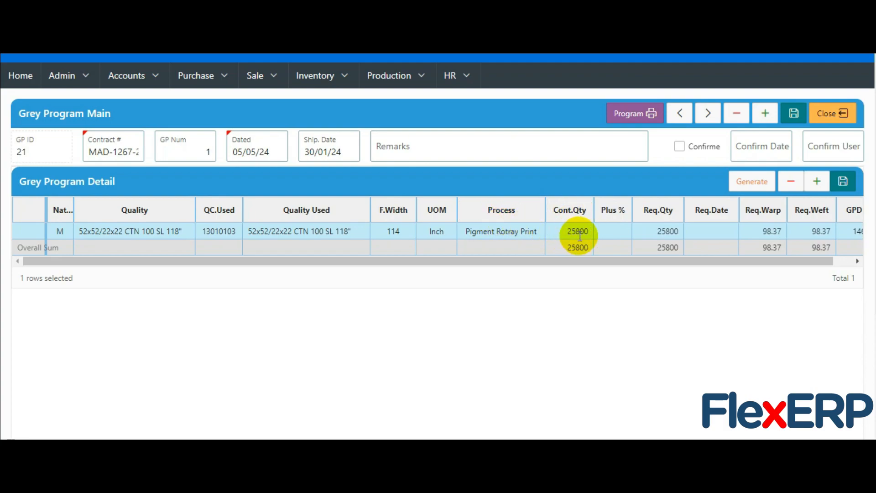
# Step: Set the plus percentage of the grey program's fabric line to 10 and save the detail
pyautogui.click(610, 231)
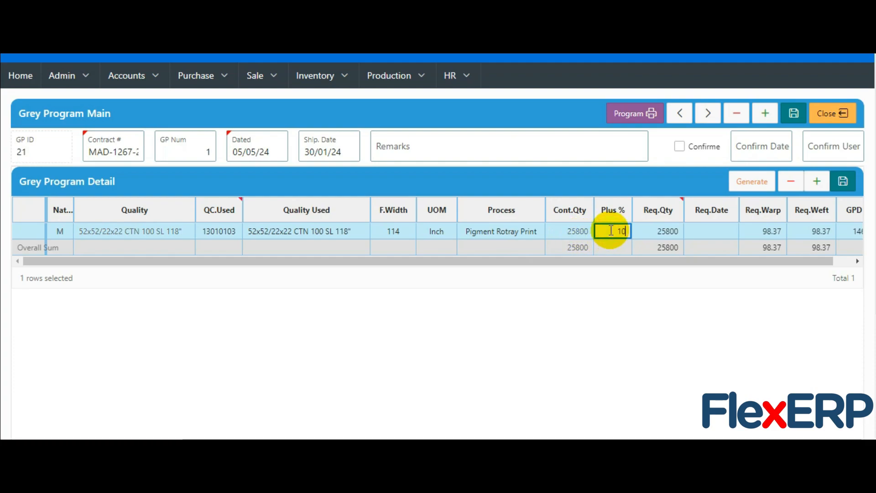
pyautogui.press('Tab')
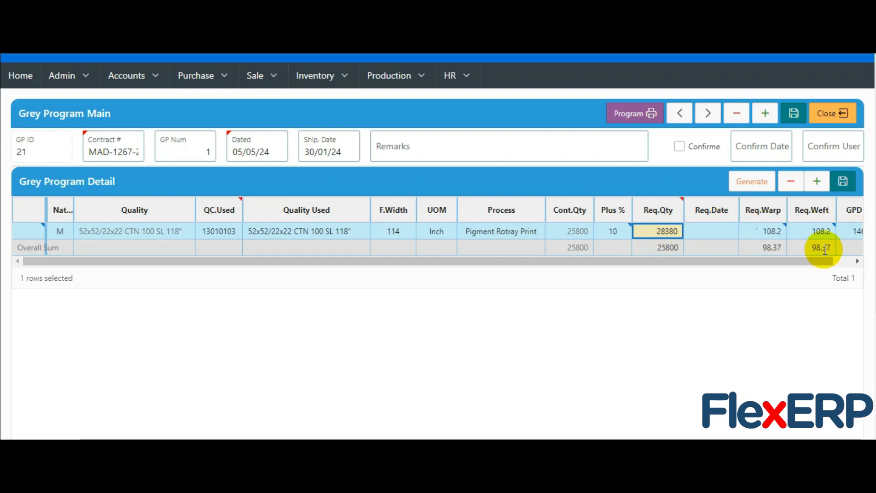
pyautogui.moveTo(803, 262); pyautogui.dragTo(648, 262)
pyautogui.click(847, 187)
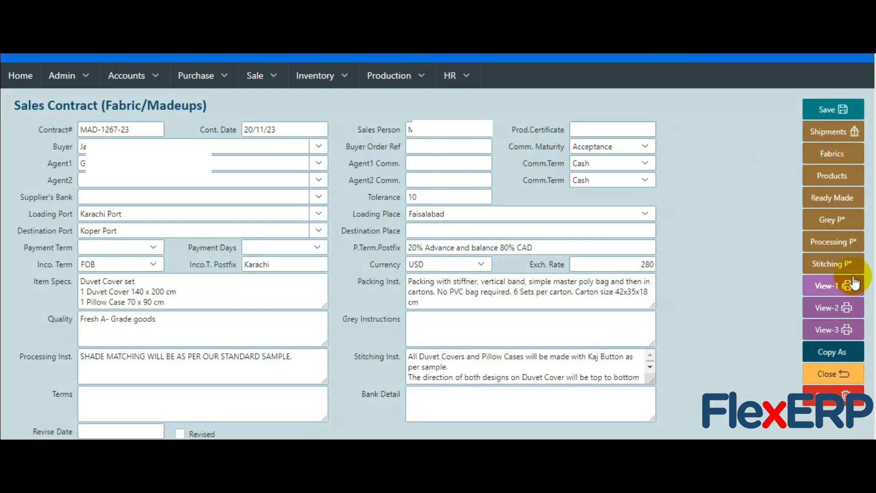
# Step: Create a processing program for the sales contract, dated 05/05/24, keeping the special instructions carried over from the contract
pyautogui.click(841, 249)
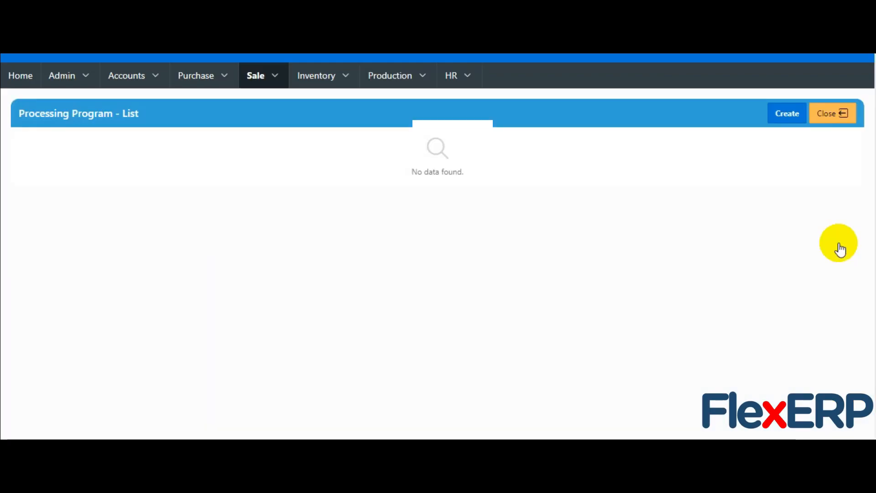
pyautogui.click(788, 116)
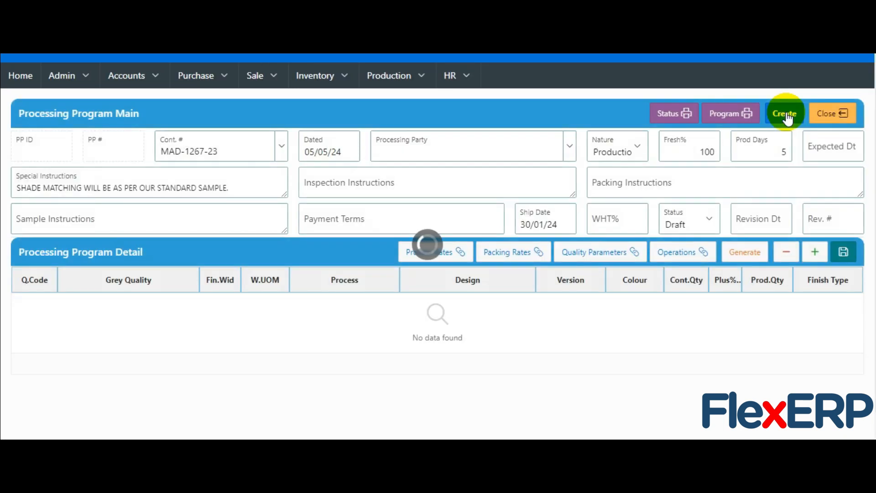
pyautogui.moveTo(37, 187); pyautogui.dragTo(263, 186)
pyautogui.click(195, 190)
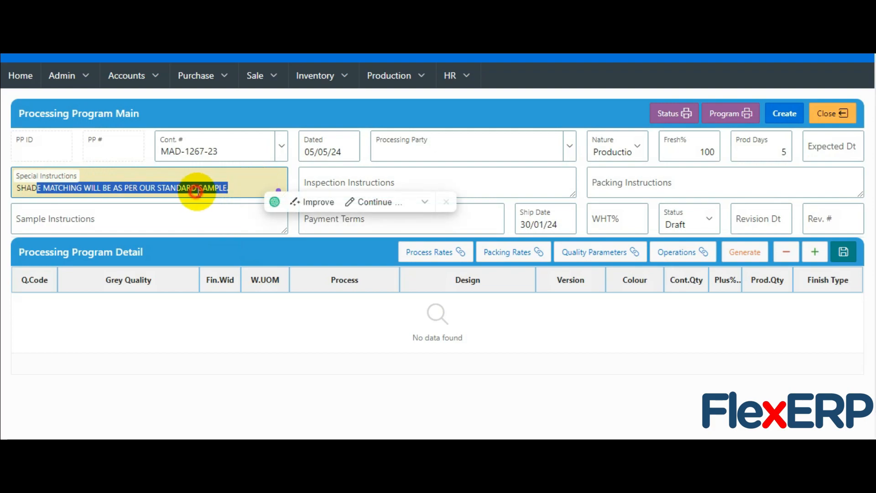
pyautogui.click(231, 193)
pyautogui.click(314, 150)
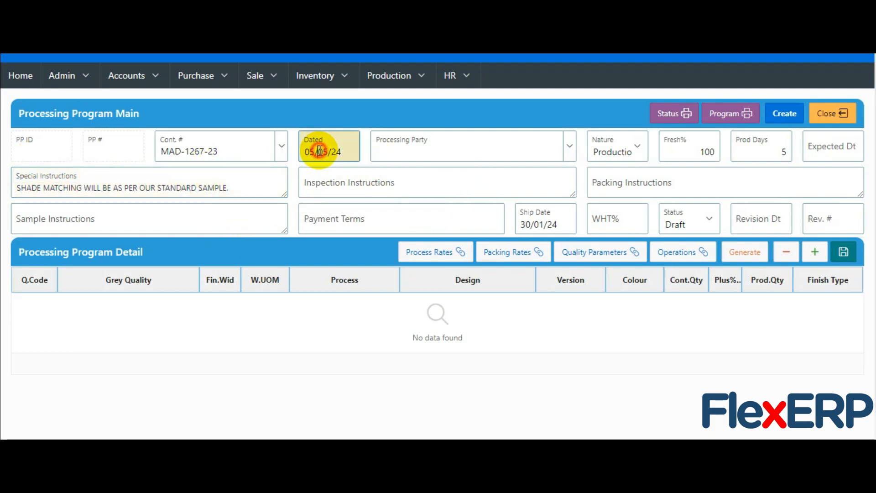
pyautogui.write('5')
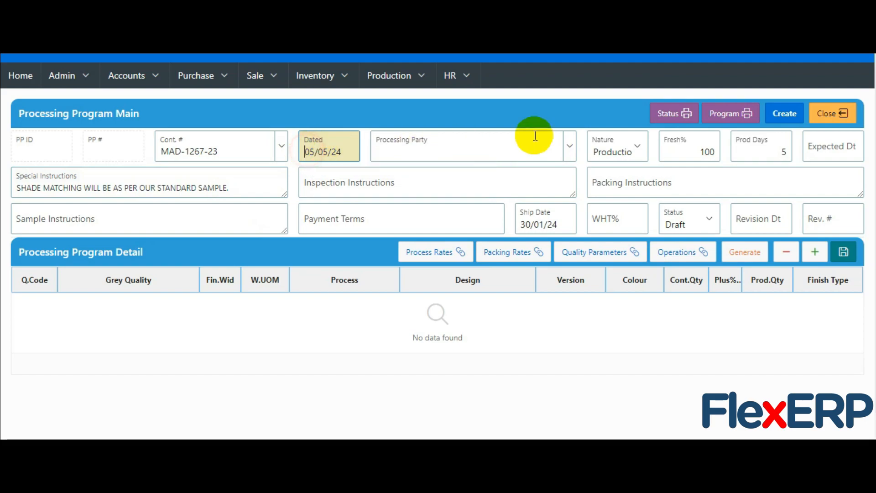
pyautogui.click(785, 115)
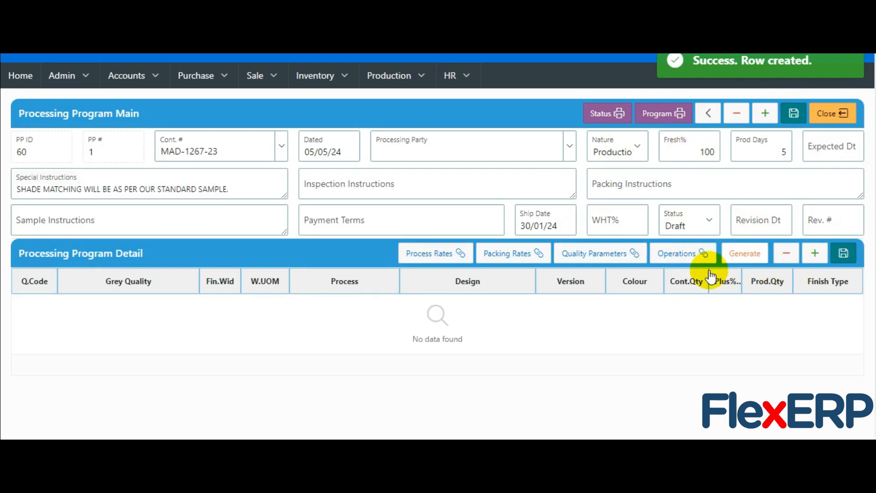
# Step: Generate the processing program's detail lines and check the grey quality, design and contract quantity of each
pyautogui.click(755, 259)
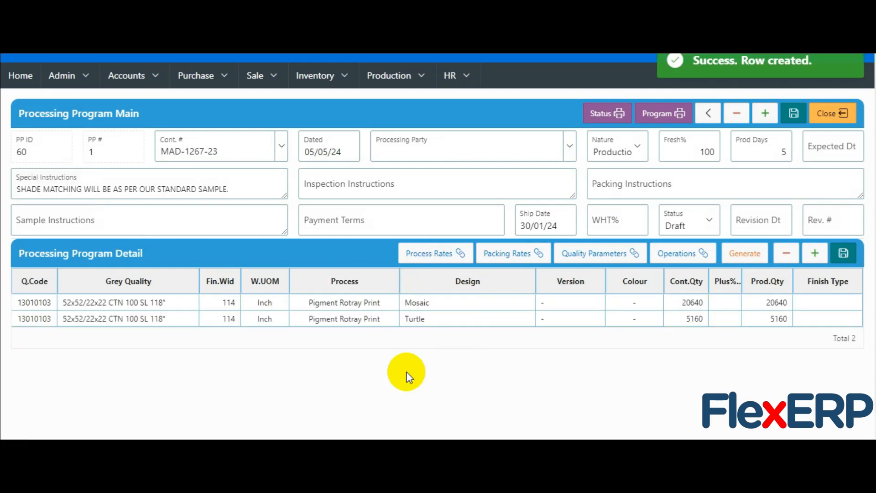
pyautogui.click(77, 304)
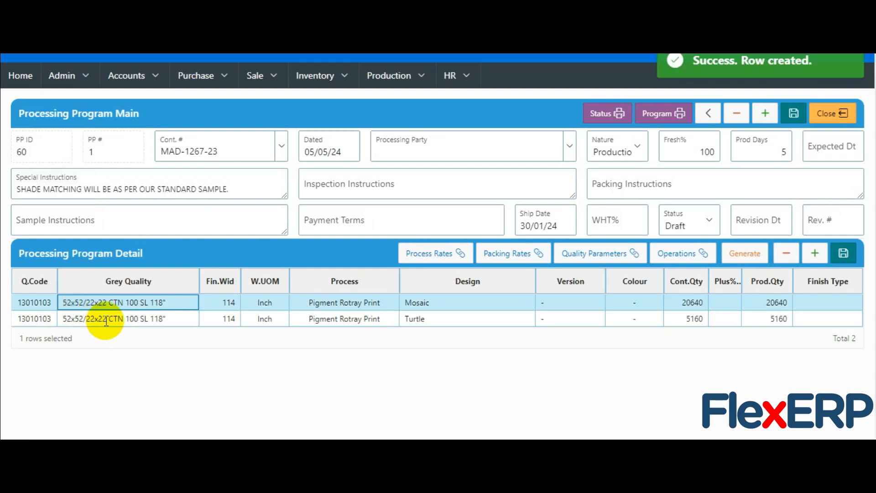
pyautogui.click(97, 318)
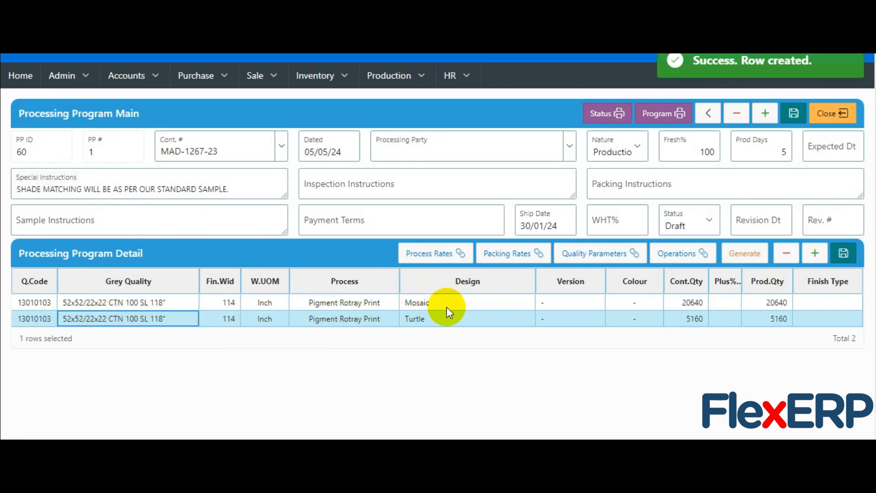
pyautogui.click(425, 319)
pyautogui.click(683, 304)
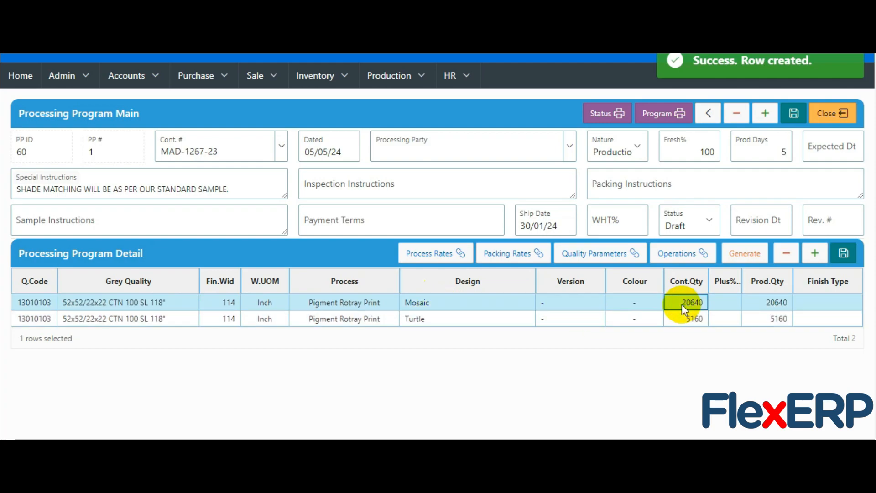
pyautogui.click(689, 320)
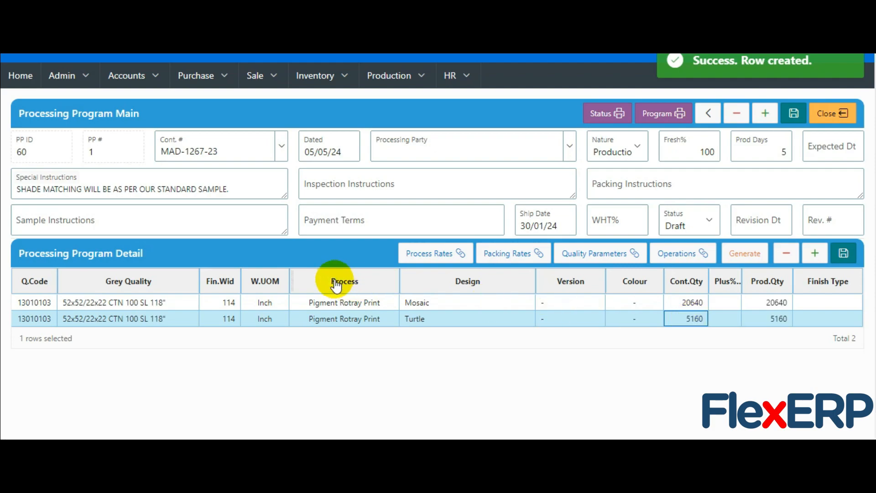
# Step: Try adding a Fresh category line to the process rates of the Mosaic design, leaving its rate and sales tax empty
pyautogui.click(316, 303)
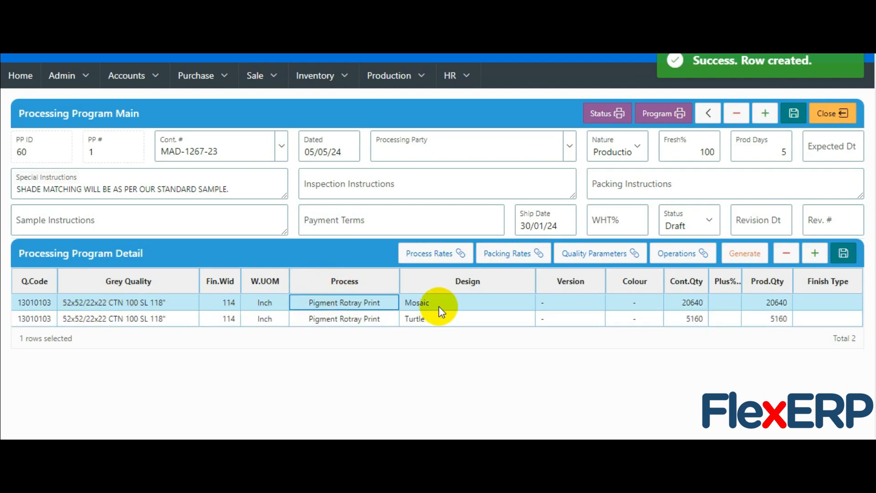
pyautogui.click(438, 259)
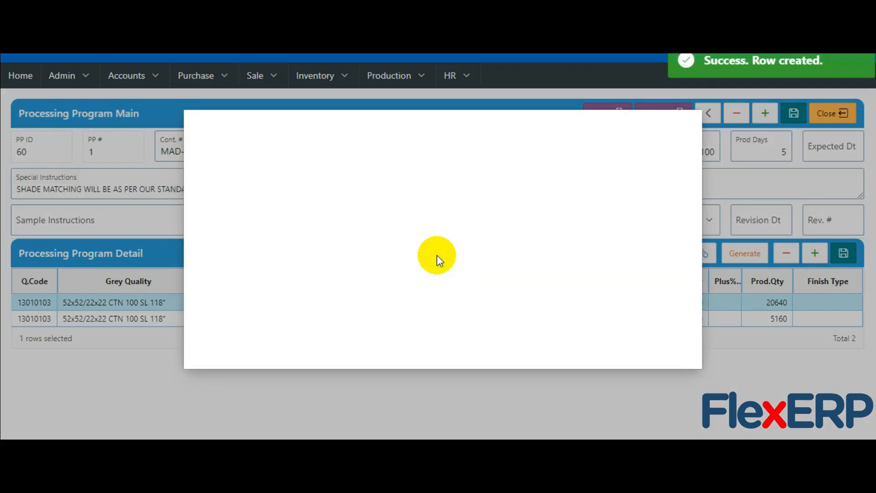
pyautogui.click(316, 182)
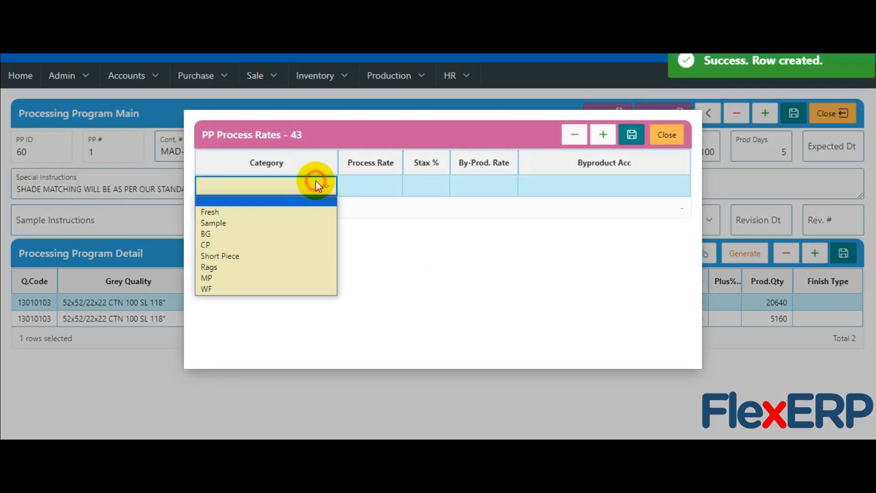
pyautogui.click(260, 212)
pyautogui.click(390, 187)
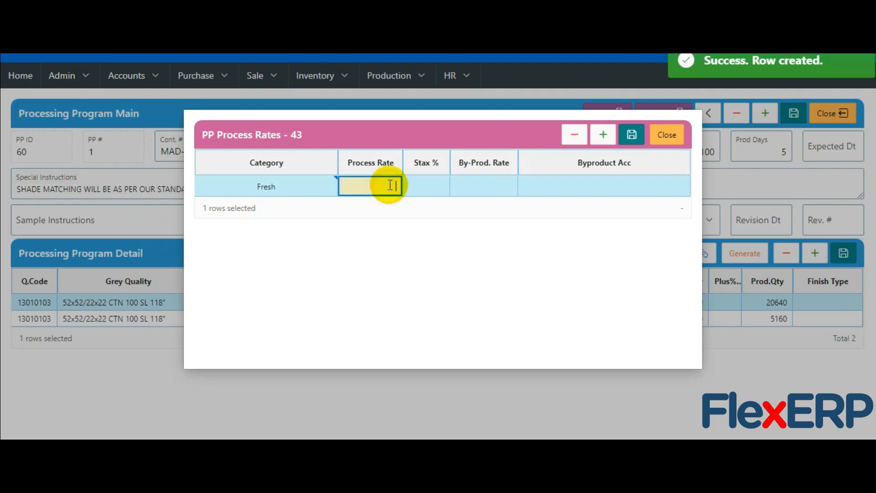
pyautogui.click(433, 188)
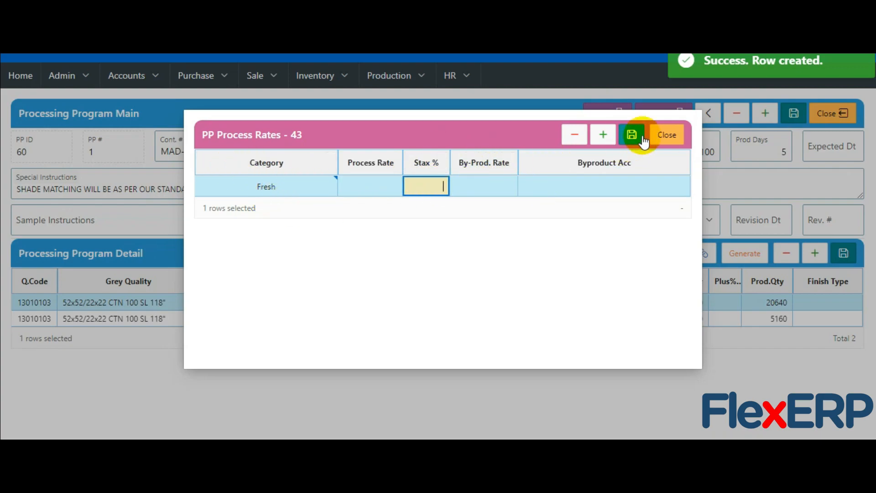
# Step: Try adding a BG process rate of 10 with 18% sales tax, by-product rate 230 and account M/P Stocks, and close the rates without saving
pyautogui.click(603, 135)
pyautogui.click(317, 208)
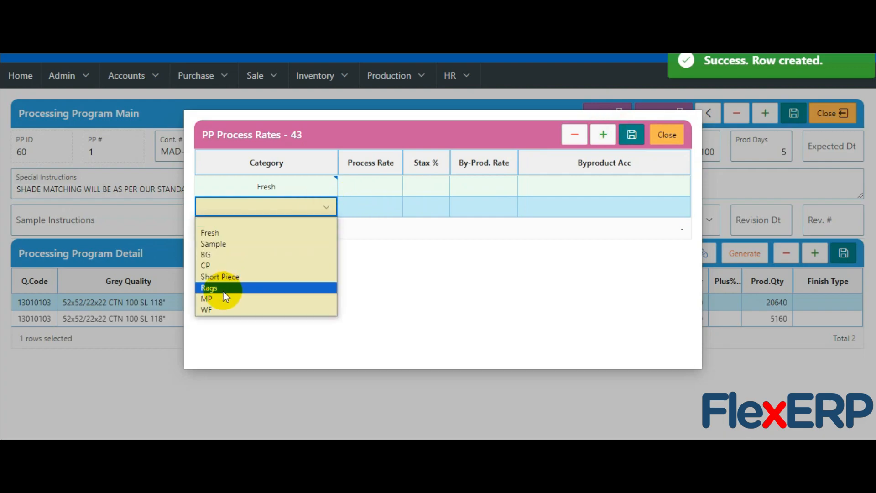
pyautogui.click(212, 254)
pyautogui.click(381, 206)
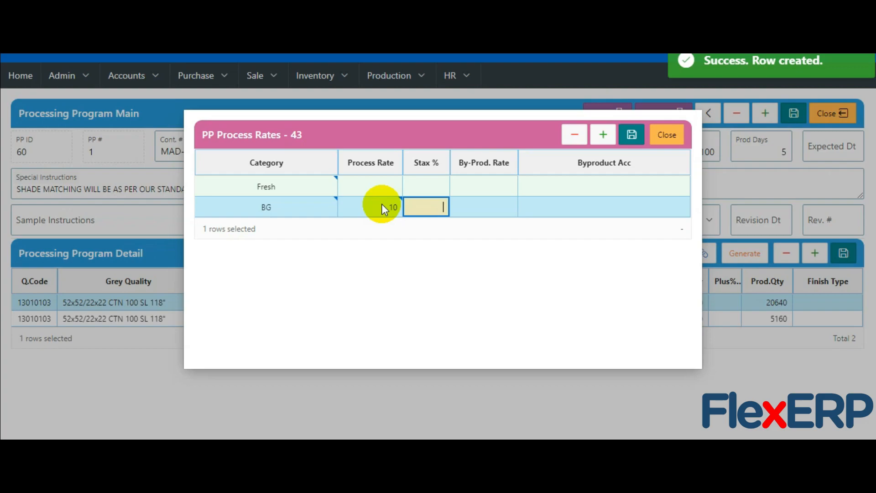
pyautogui.write('18')
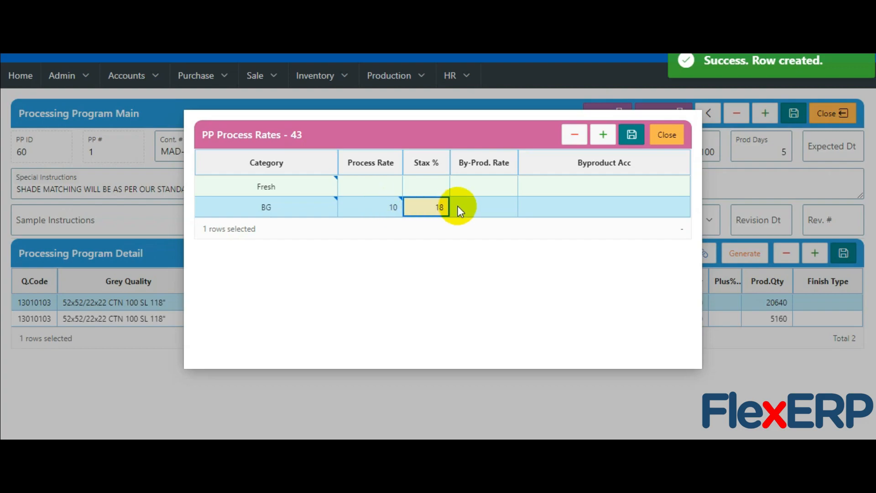
pyautogui.click(480, 207)
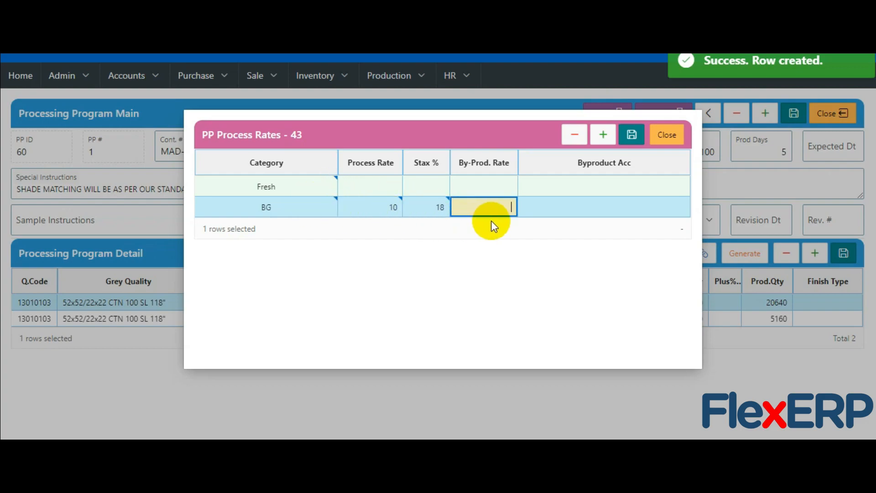
pyautogui.click(515, 208)
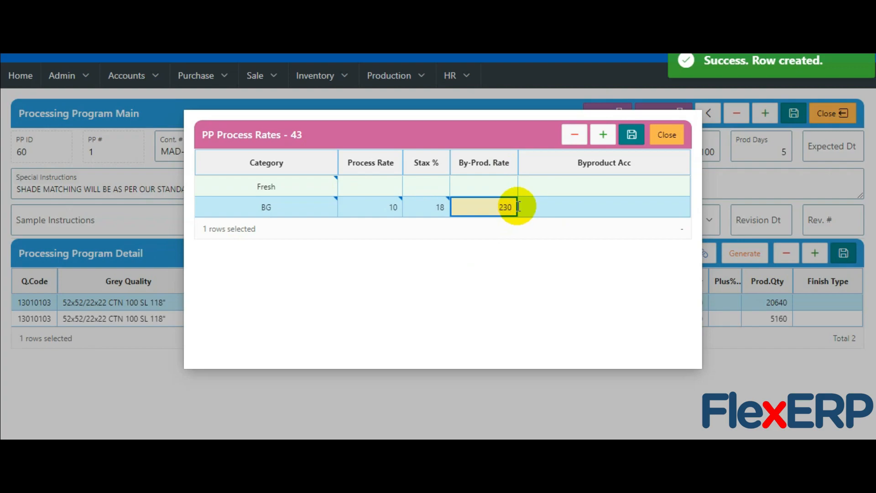
pyautogui.write('230')
pyautogui.click(561, 207)
pyautogui.click(579, 213)
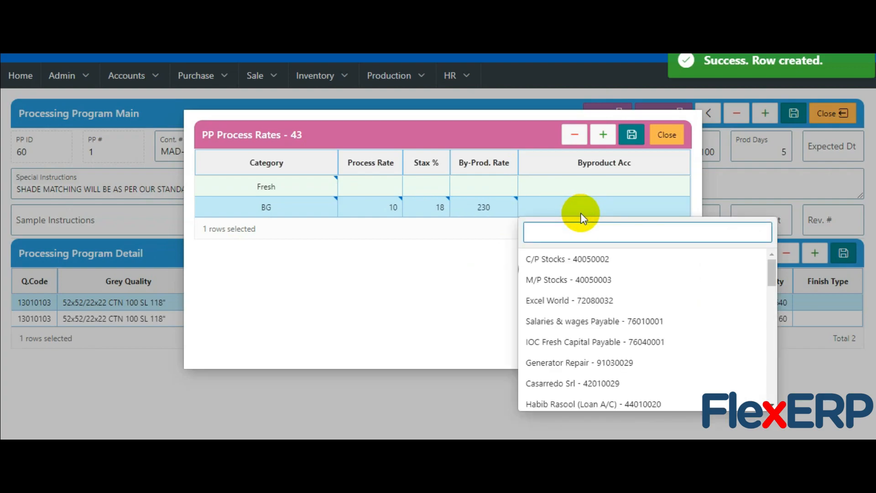
pyautogui.click(557, 278)
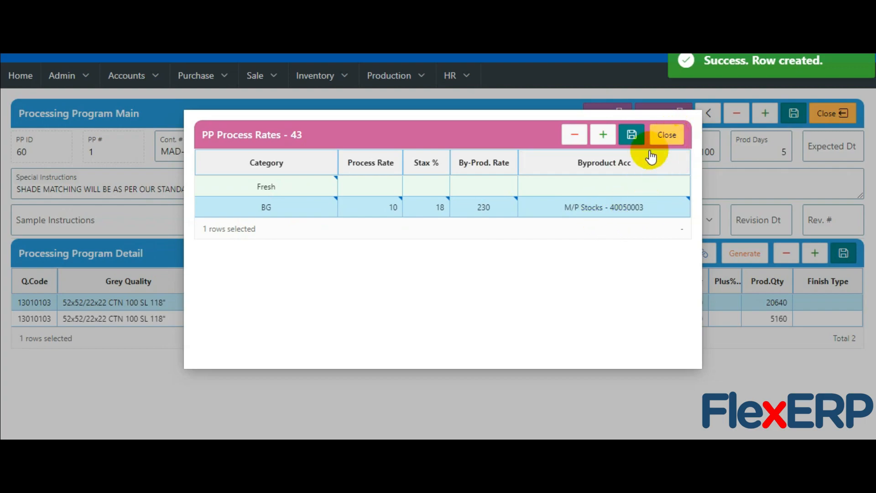
pyautogui.click(680, 137)
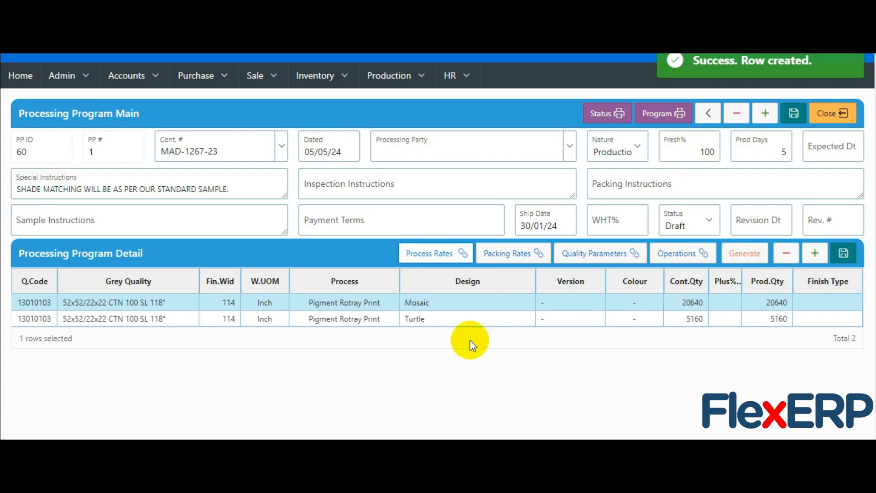
# Step: Try adding a Roll L packing rate of 23 without sales tax to the Turtle design, and close the packing rates without saving
pyautogui.click(346, 320)
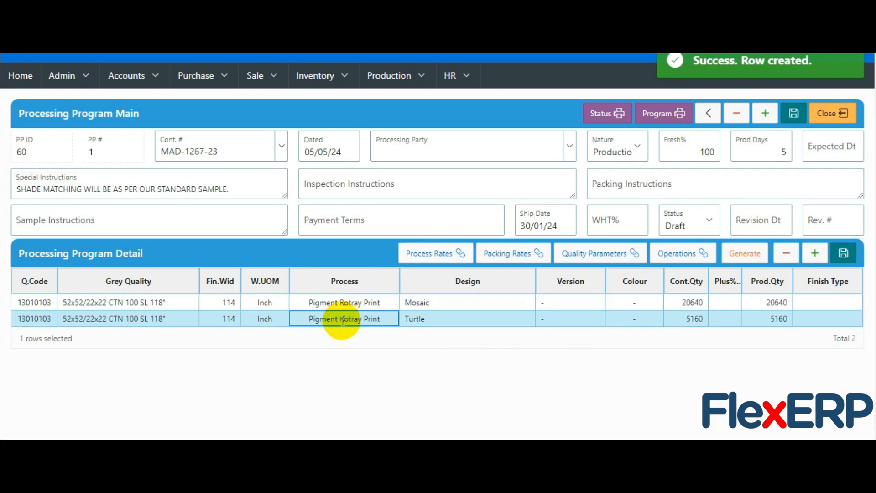
pyautogui.click(524, 261)
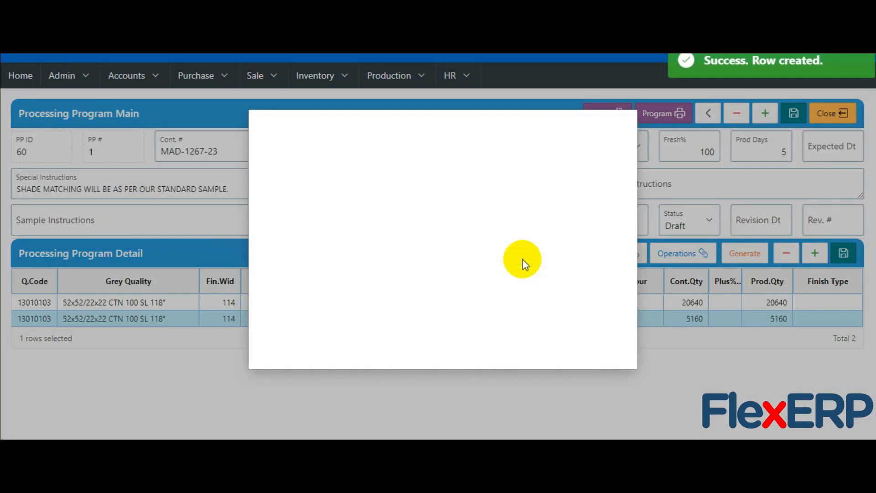
pyautogui.click(415, 188)
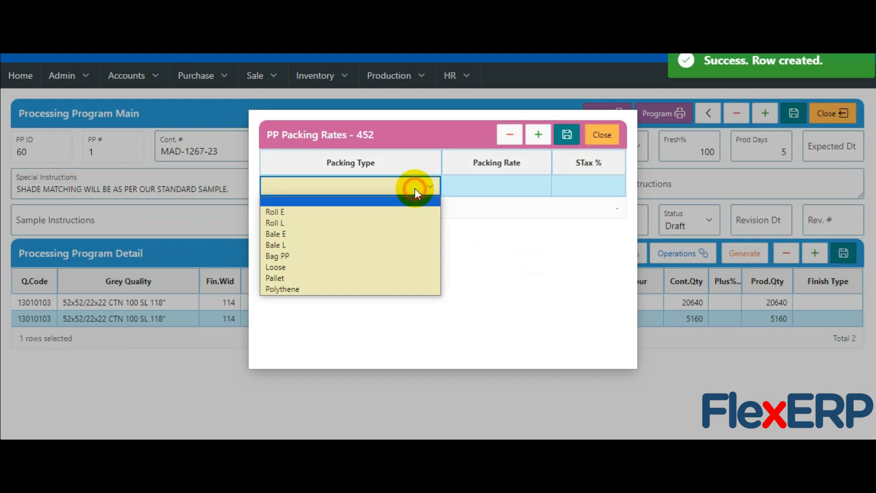
pyautogui.click(279, 223)
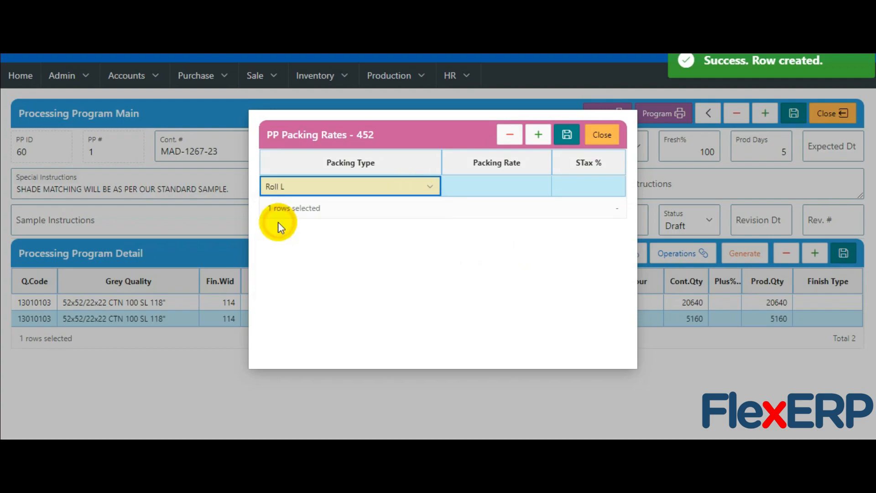
pyautogui.click(490, 195)
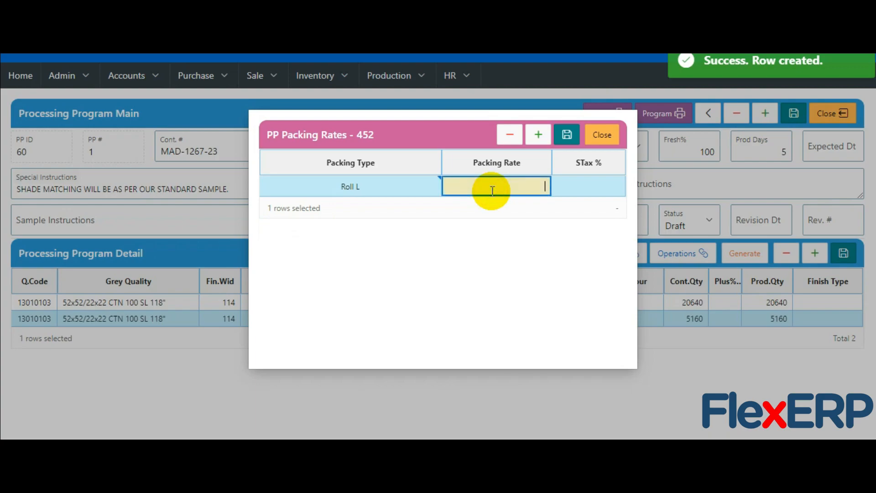
pyautogui.write('23')
pyautogui.press('Tab')
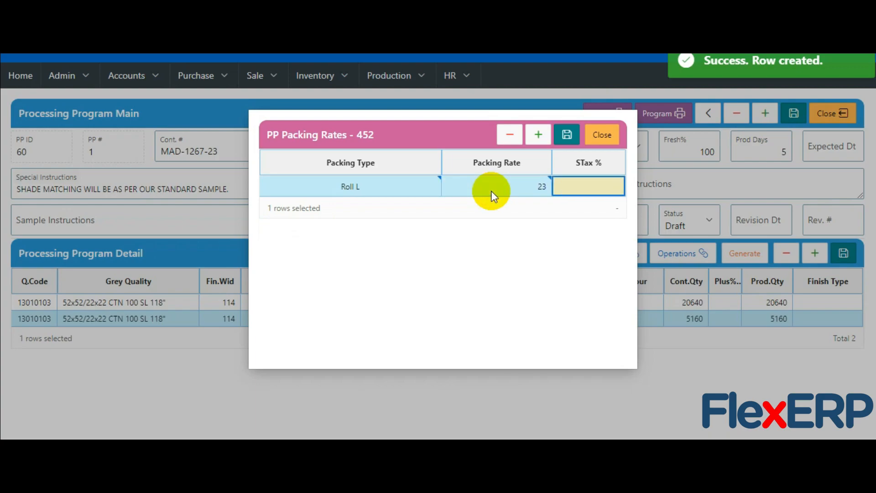
pyautogui.click(594, 186)
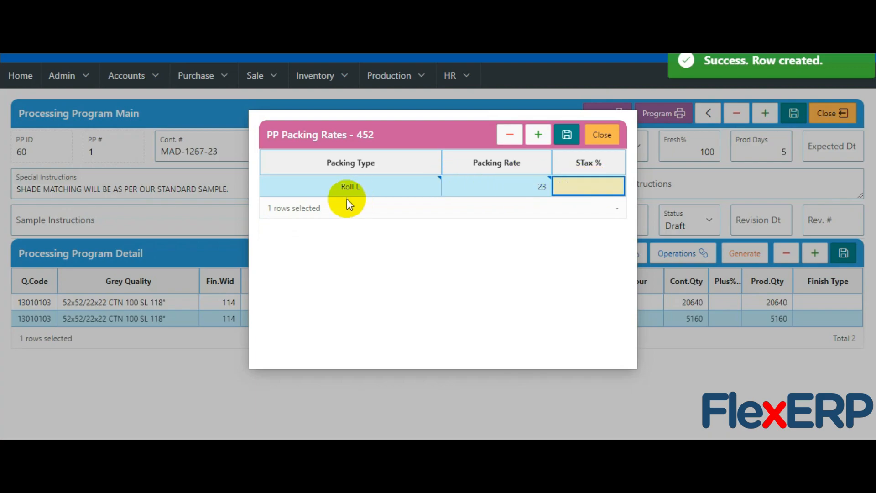
pyautogui.click(540, 188)
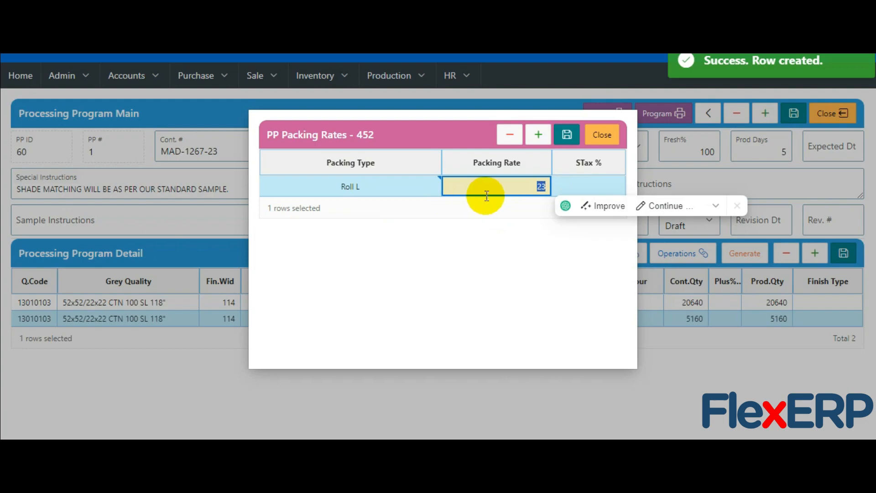
pyautogui.click(599, 136)
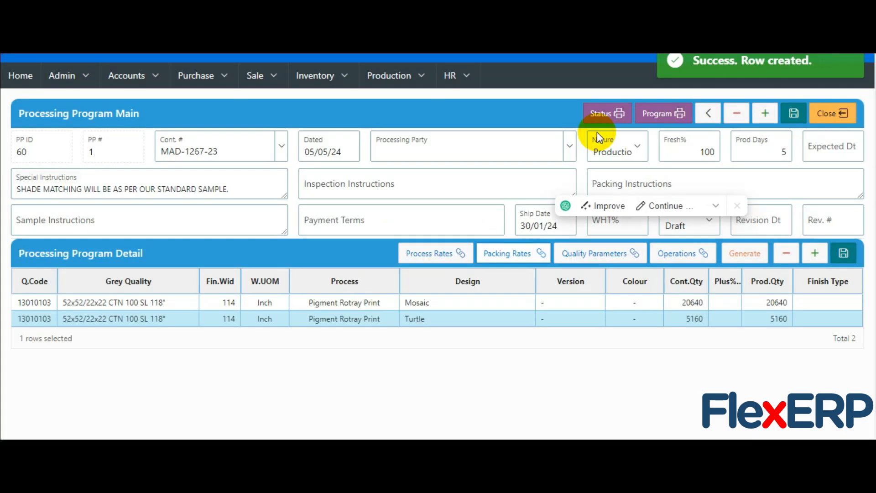
# Step: Look over the quality parameters form of the Turtle design, including its test name choices, and close it without adding a test
pyautogui.click(593, 255)
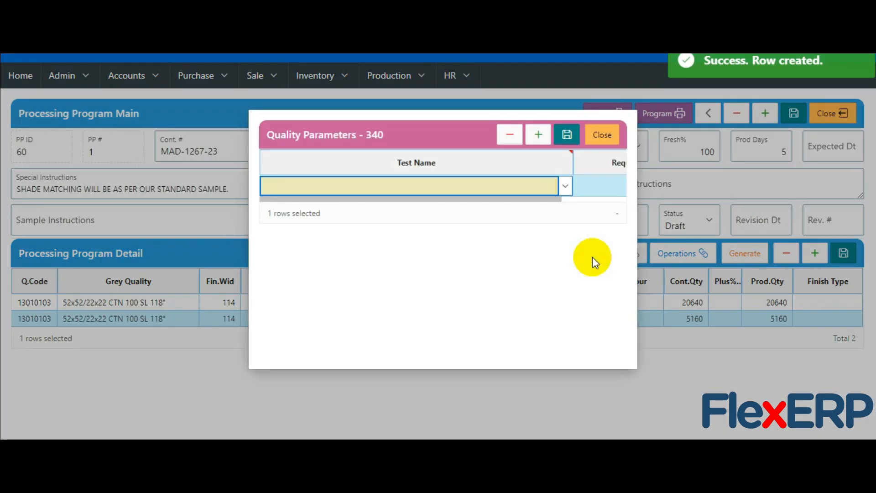
pyautogui.moveTo(572, 165); pyautogui.dragTo(492, 192)
pyautogui.click(490, 187)
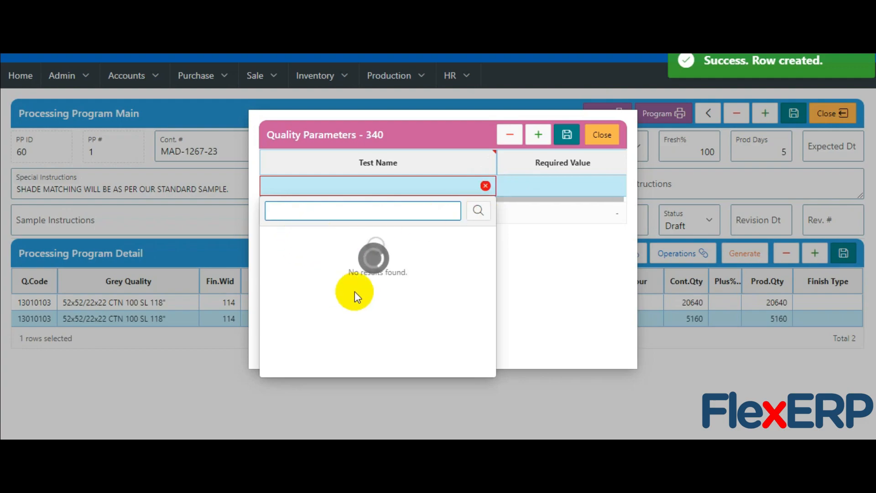
pyautogui.click(532, 245)
pyautogui.click(600, 139)
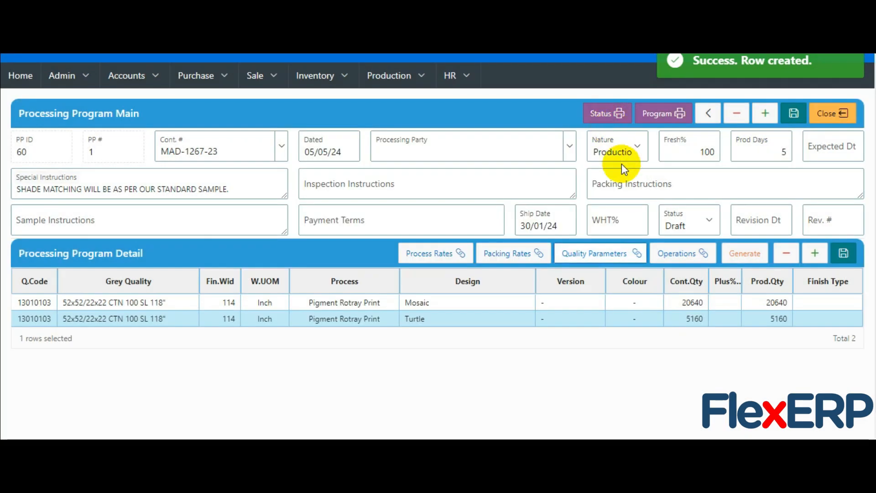
# Step: Add the Sanforising and Bleaching operations to the Turtle design, save them and close the operations
pyautogui.click(665, 255)
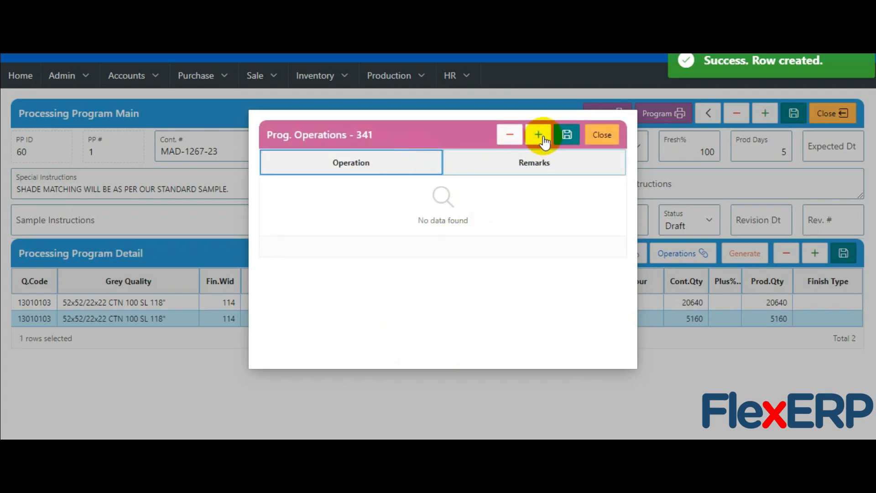
pyautogui.click(542, 137)
pyautogui.click(362, 187)
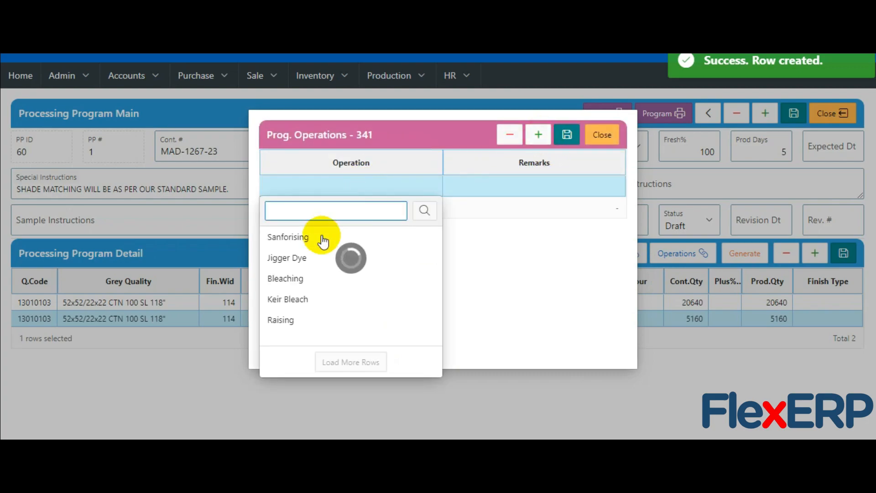
pyautogui.click(305, 242)
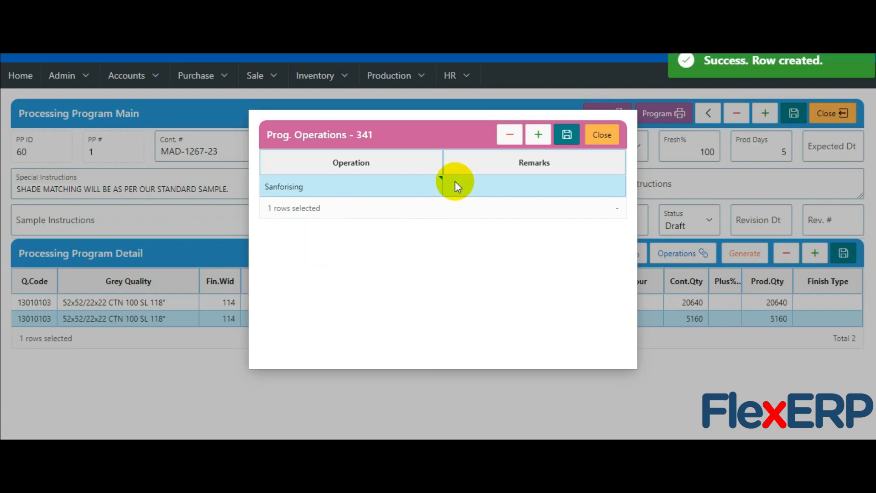
pyautogui.click(543, 137)
pyautogui.click(359, 206)
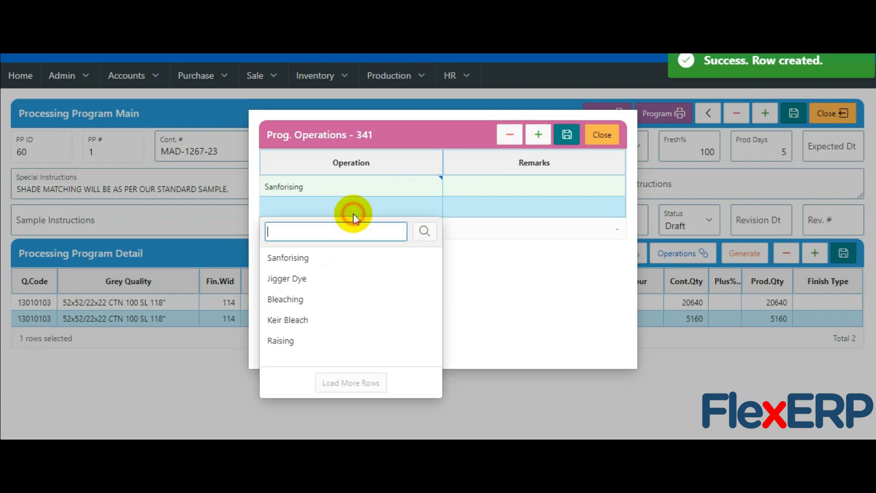
pyautogui.click(285, 303)
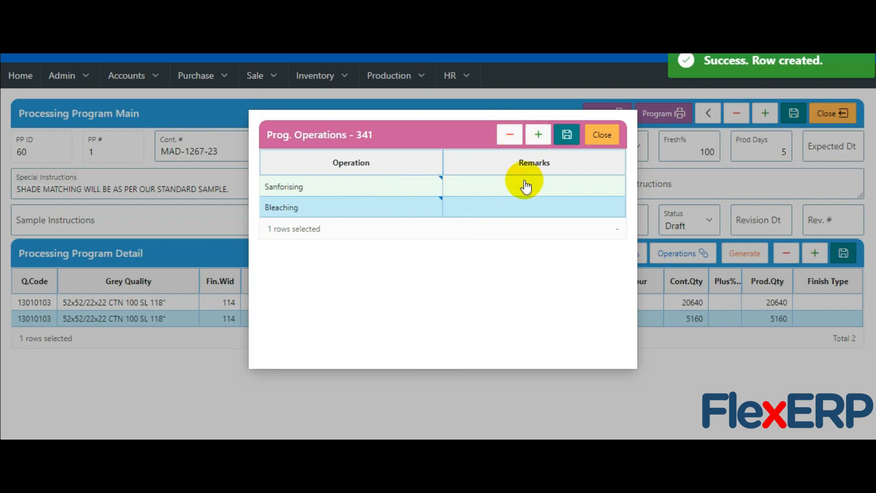
pyautogui.click(573, 134)
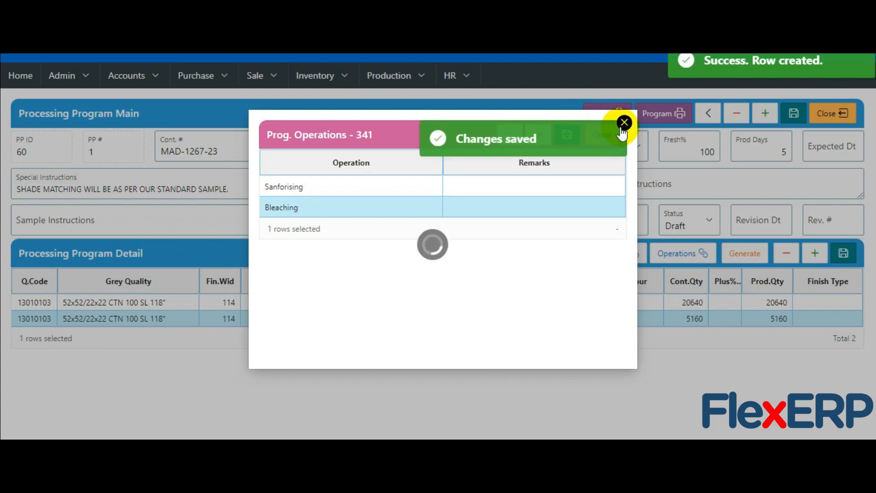
pyautogui.click(607, 135)
# Step: Set the processing program's packing instructions to "test 1" and its payment terms to "hhh", and save the program
pyautogui.click(622, 193)
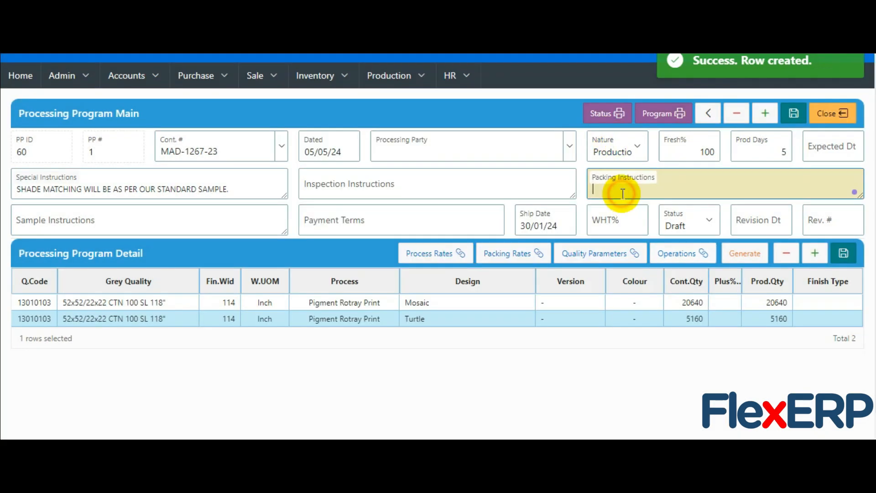
pyautogui.write('test 1')
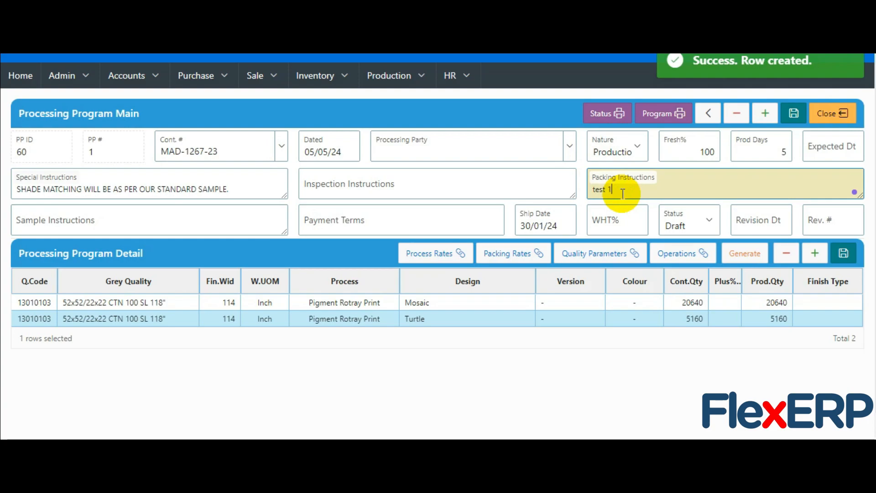
pyautogui.click(326, 217)
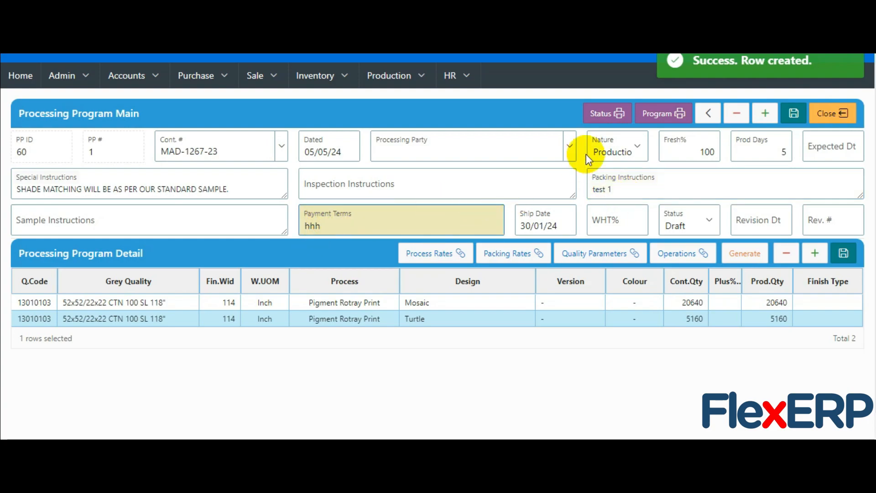
pyautogui.click(792, 114)
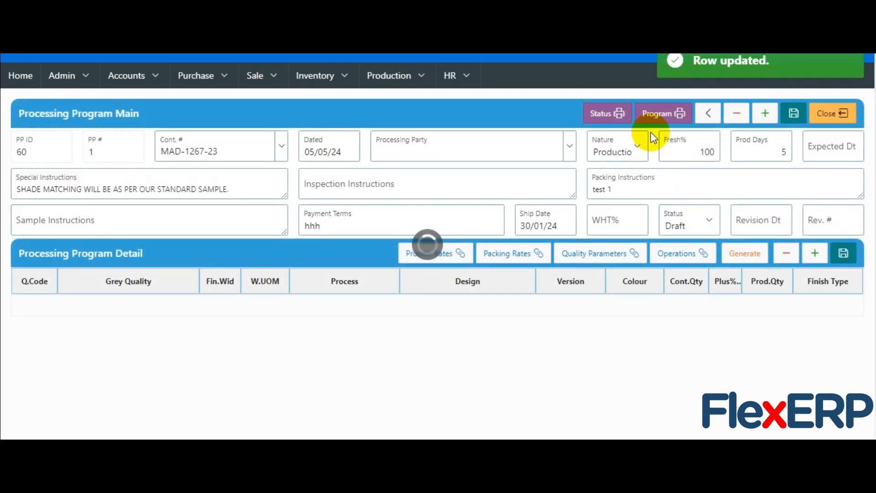
# Step: Generate the printable processing program, review its instructions, packing charges, quality parameters and process operations sections, and request the status report
pyautogui.click(663, 115)
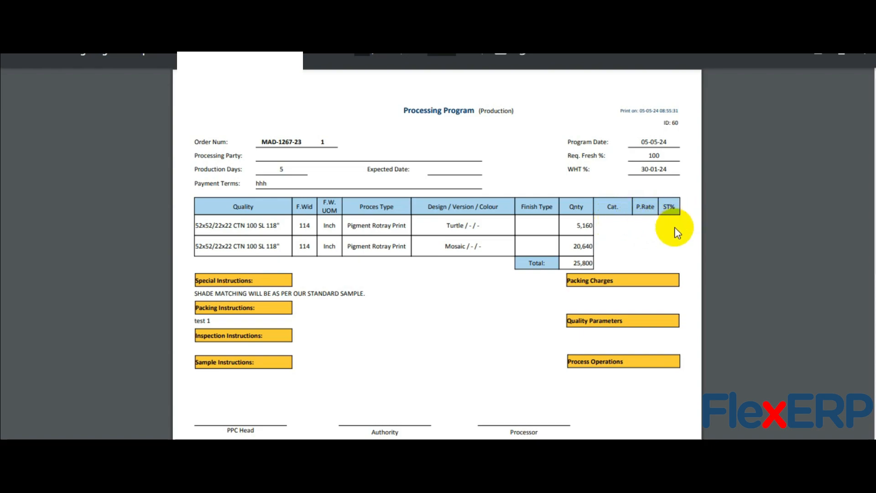
pyautogui.moveTo(194, 293); pyautogui.dragTo(230, 319)
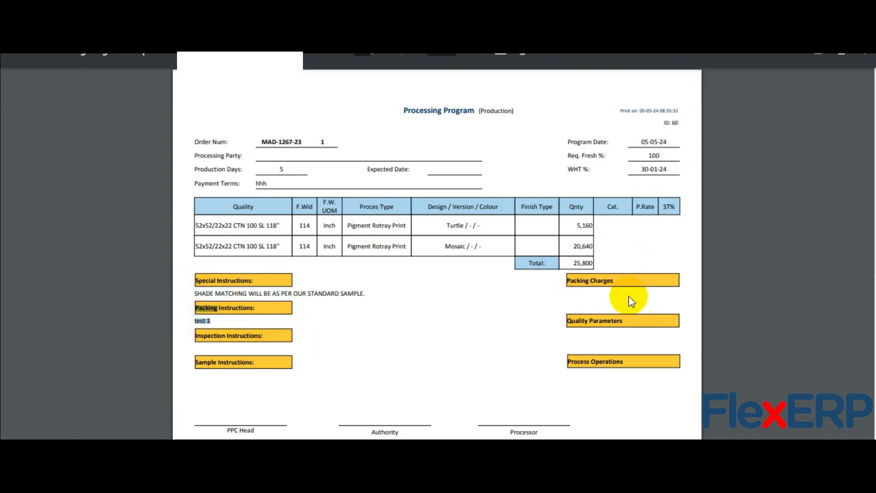
pyautogui.scroll(-1, 586, 315)
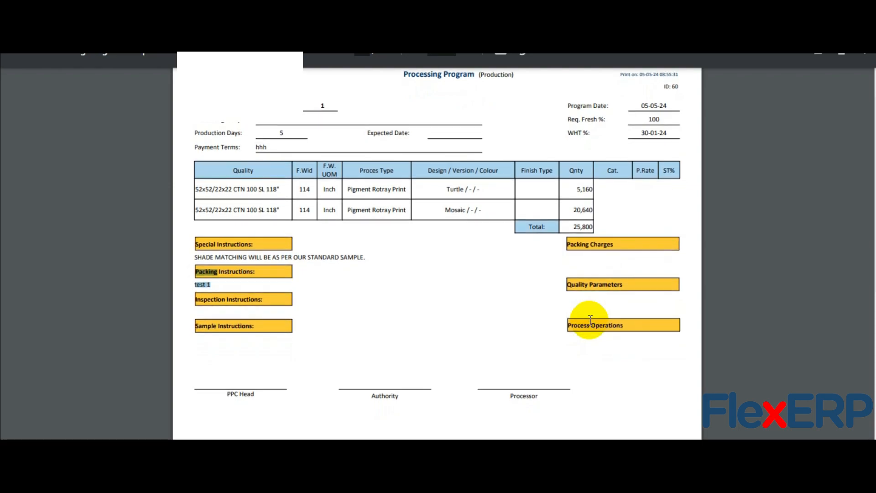
pyautogui.scroll(-1, 607, 330)
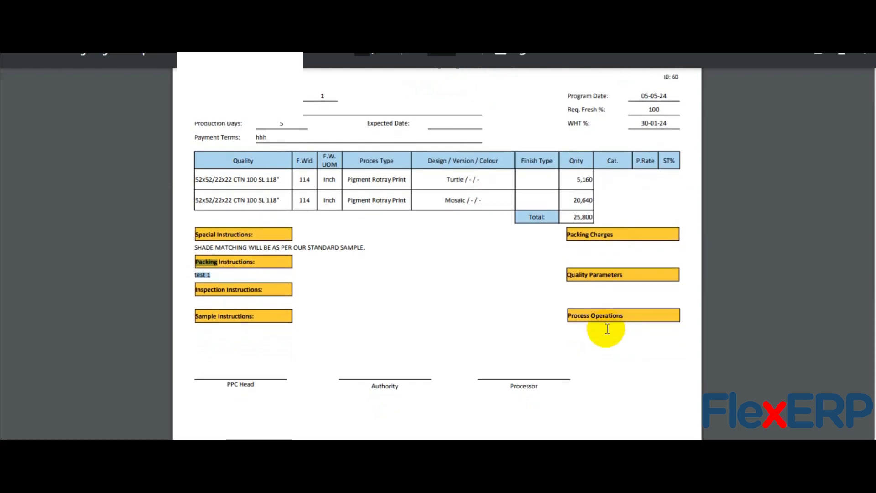
pyautogui.scroll(1, 607, 329)
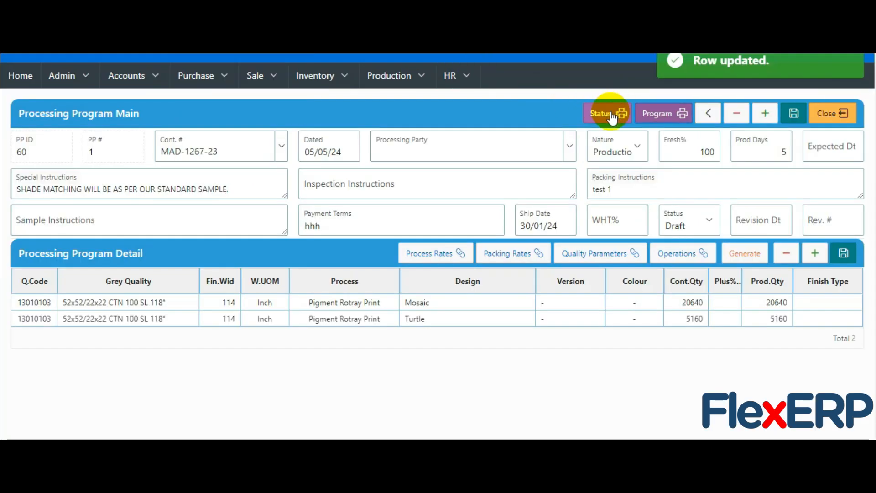
pyautogui.click(611, 115)
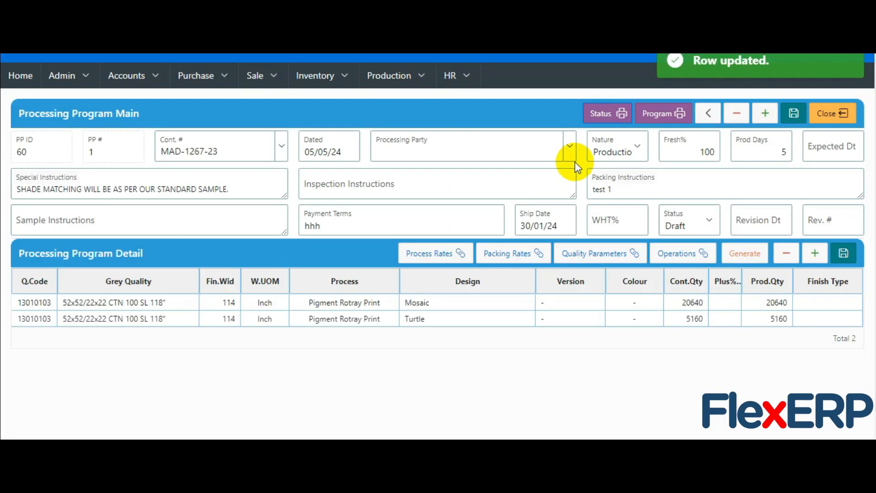
# Step: Open the existing processing program with PP ID 19 and check the process rates and packing rates of its second detail line
pyautogui.click(254, 74)
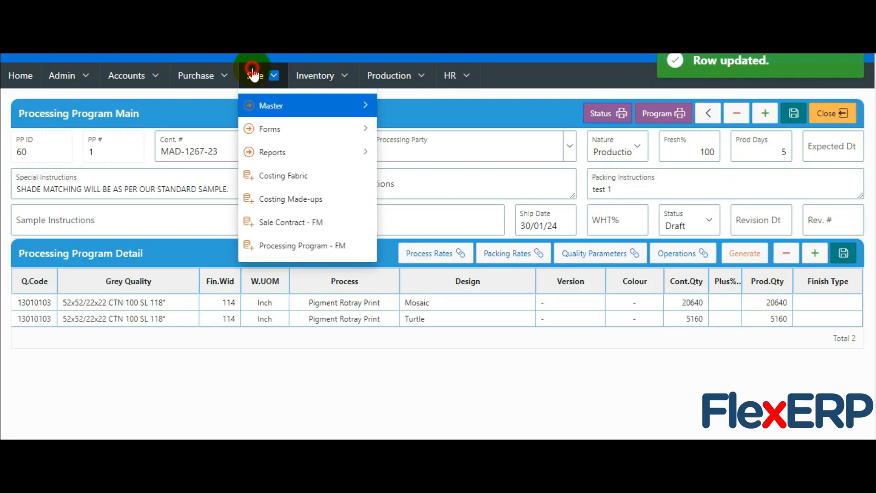
pyautogui.click(292, 244)
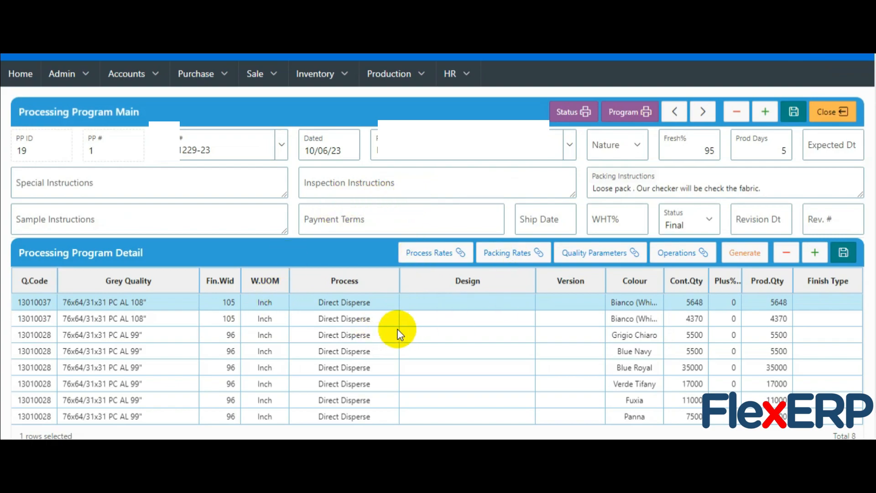
pyautogui.click(367, 322)
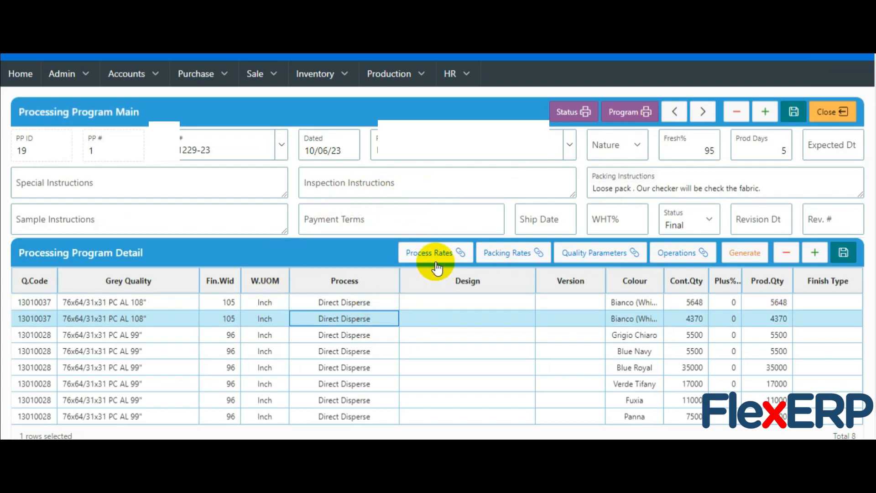
pyautogui.click(436, 265)
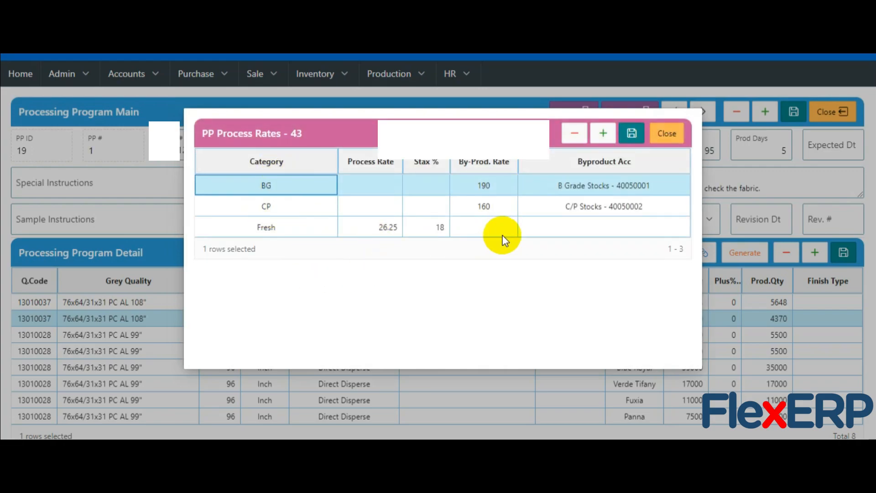
pyautogui.click(668, 134)
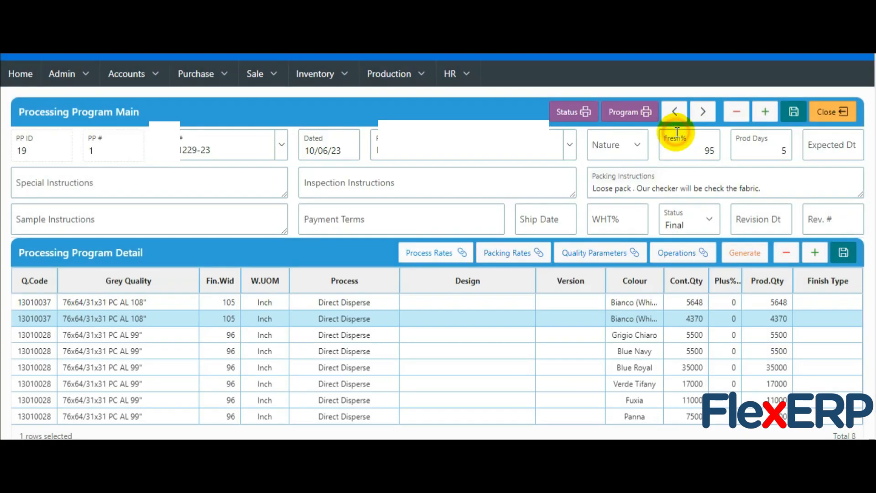
pyautogui.click(510, 258)
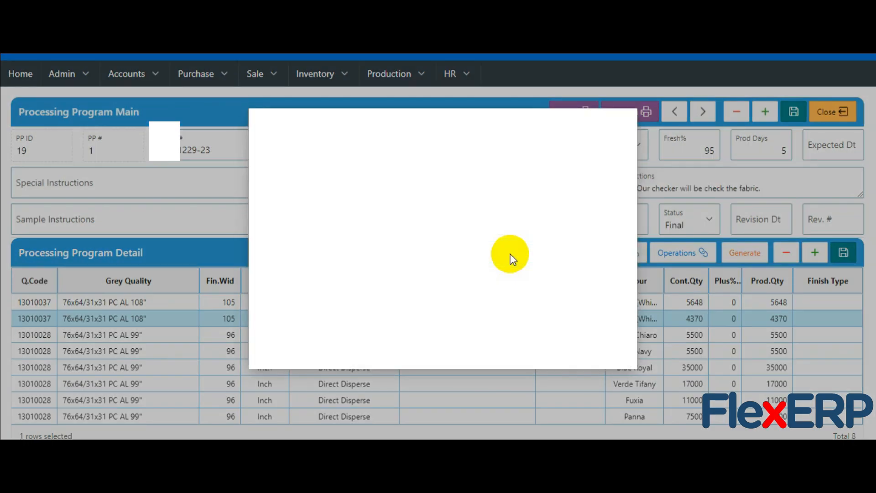
pyautogui.click(600, 133)
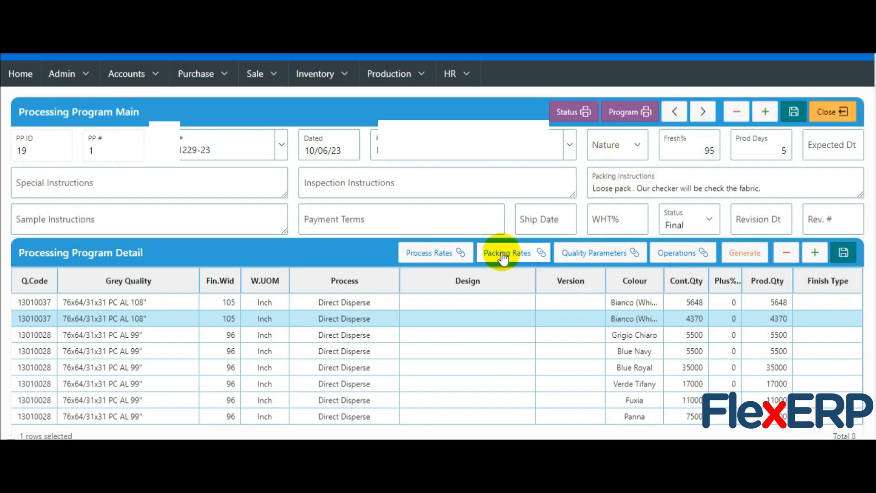
# Step: Generate the status report for the processing program with PP ID 19 and review its grey issuance, fabric received, financial ledger and summary sections
pyautogui.click(566, 114)
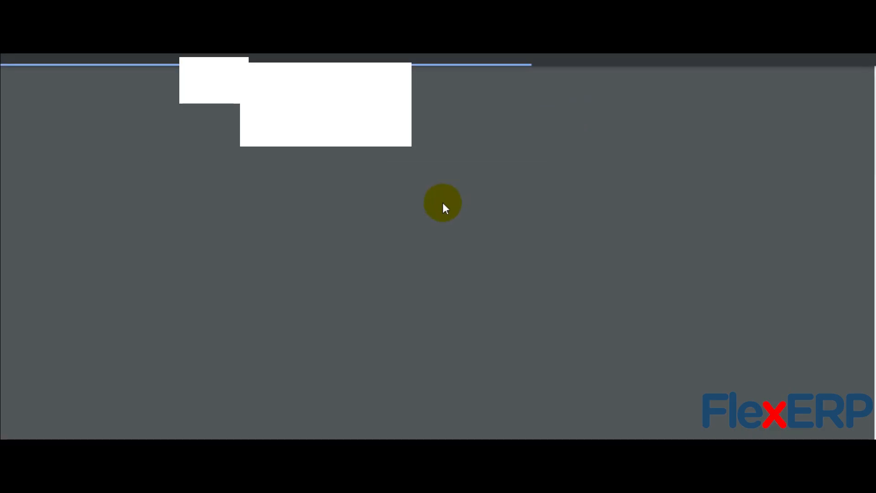
pyautogui.scroll(-1, 442, 206)
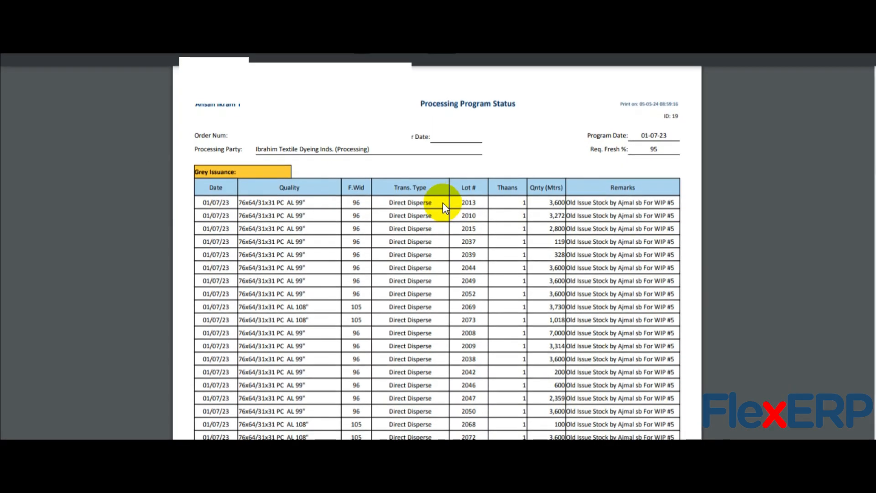
pyautogui.scroll(-2, 443, 204)
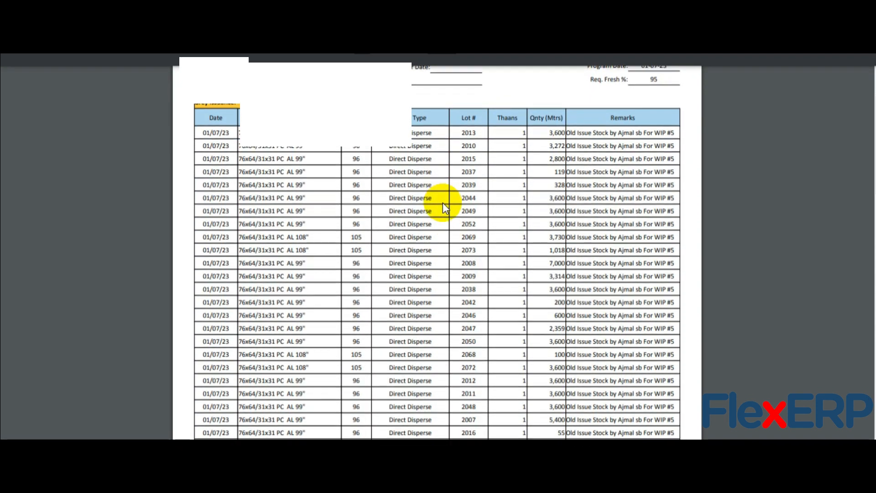
pyautogui.scroll(-1, 443, 203)
pyautogui.scroll(-10, 442, 203)
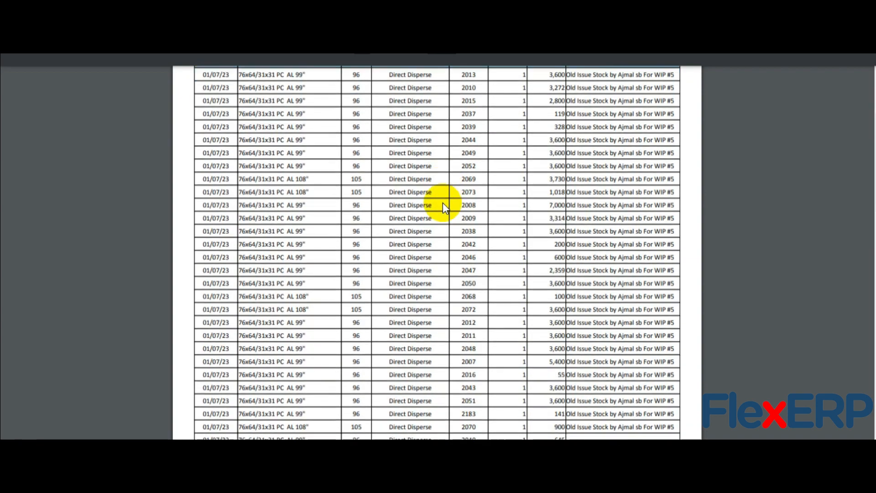
pyautogui.scroll(-8, 443, 202)
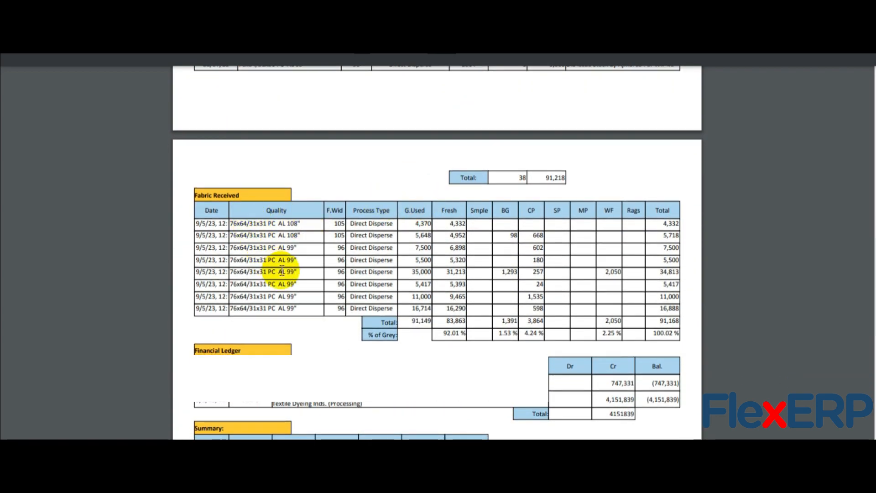
pyautogui.scroll(-1, 513, 234)
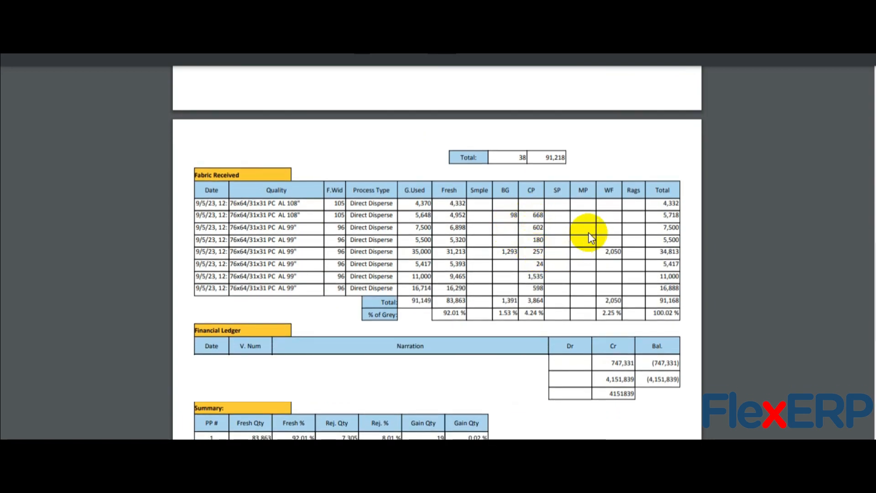
pyautogui.scroll(-4, 617, 273)
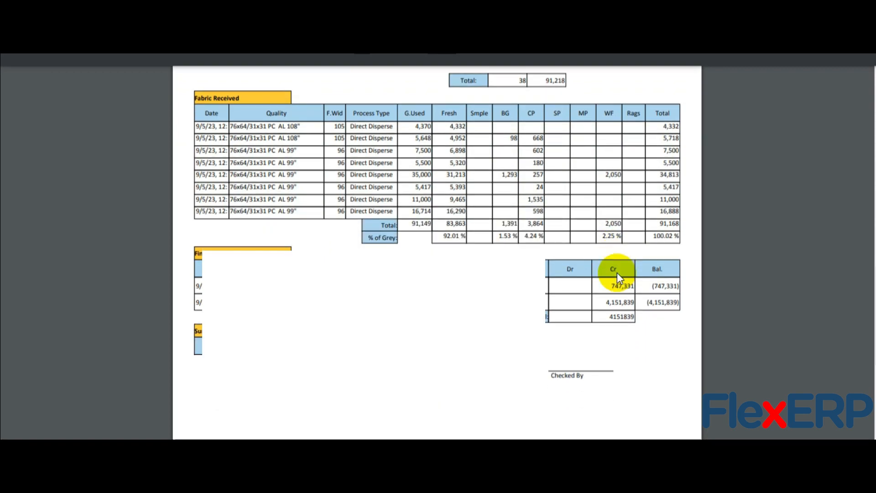
pyautogui.moveTo(206, 229); pyautogui.dragTo(243, 227)
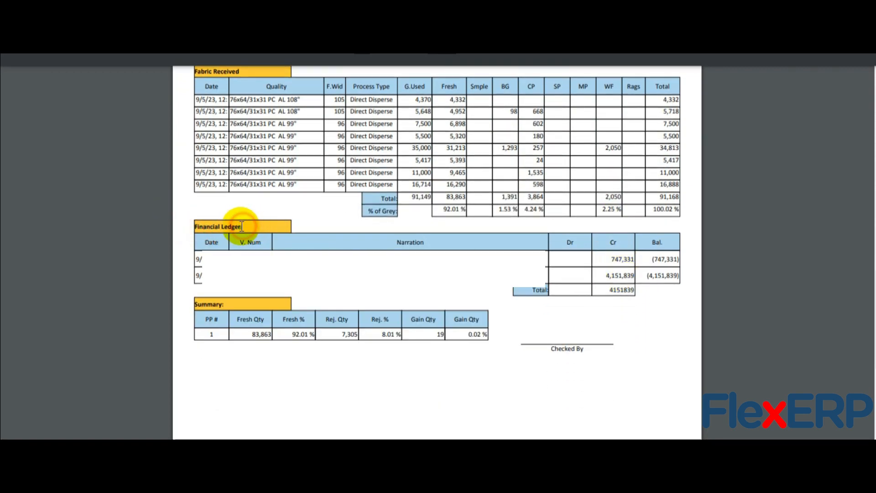
pyautogui.scroll(-3, 418, 246)
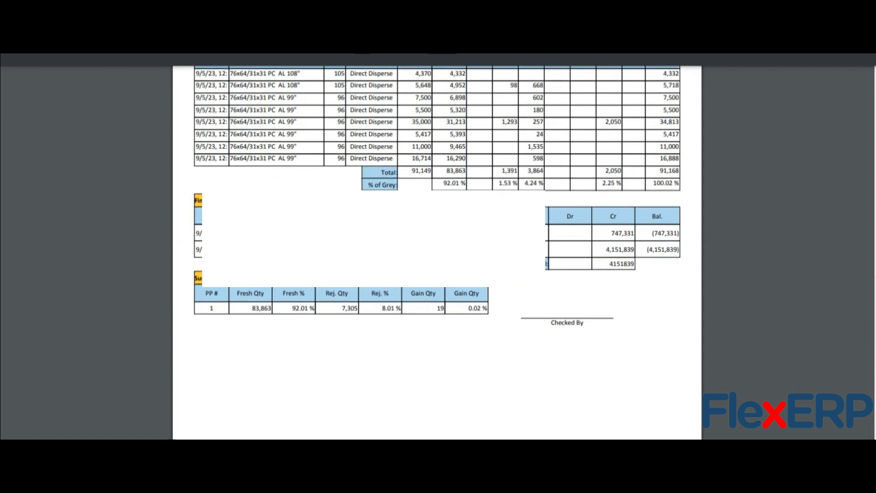